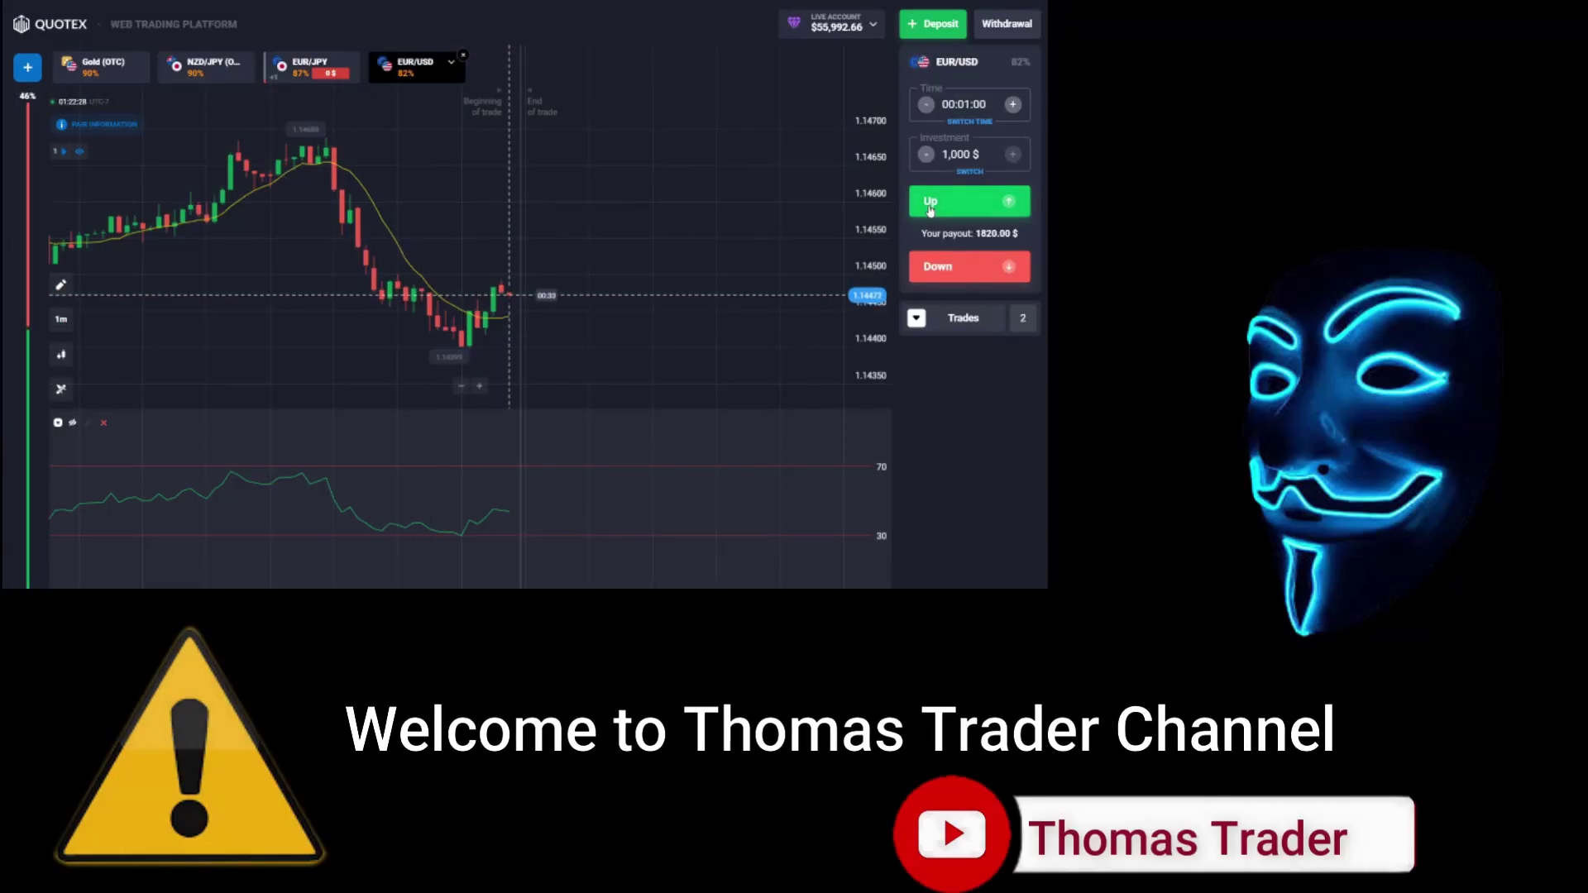
Show the open-trades list and bring up the AUD/JPY (OTC) chart with 1-minute time and 1 $ investment
left_click(916, 318)
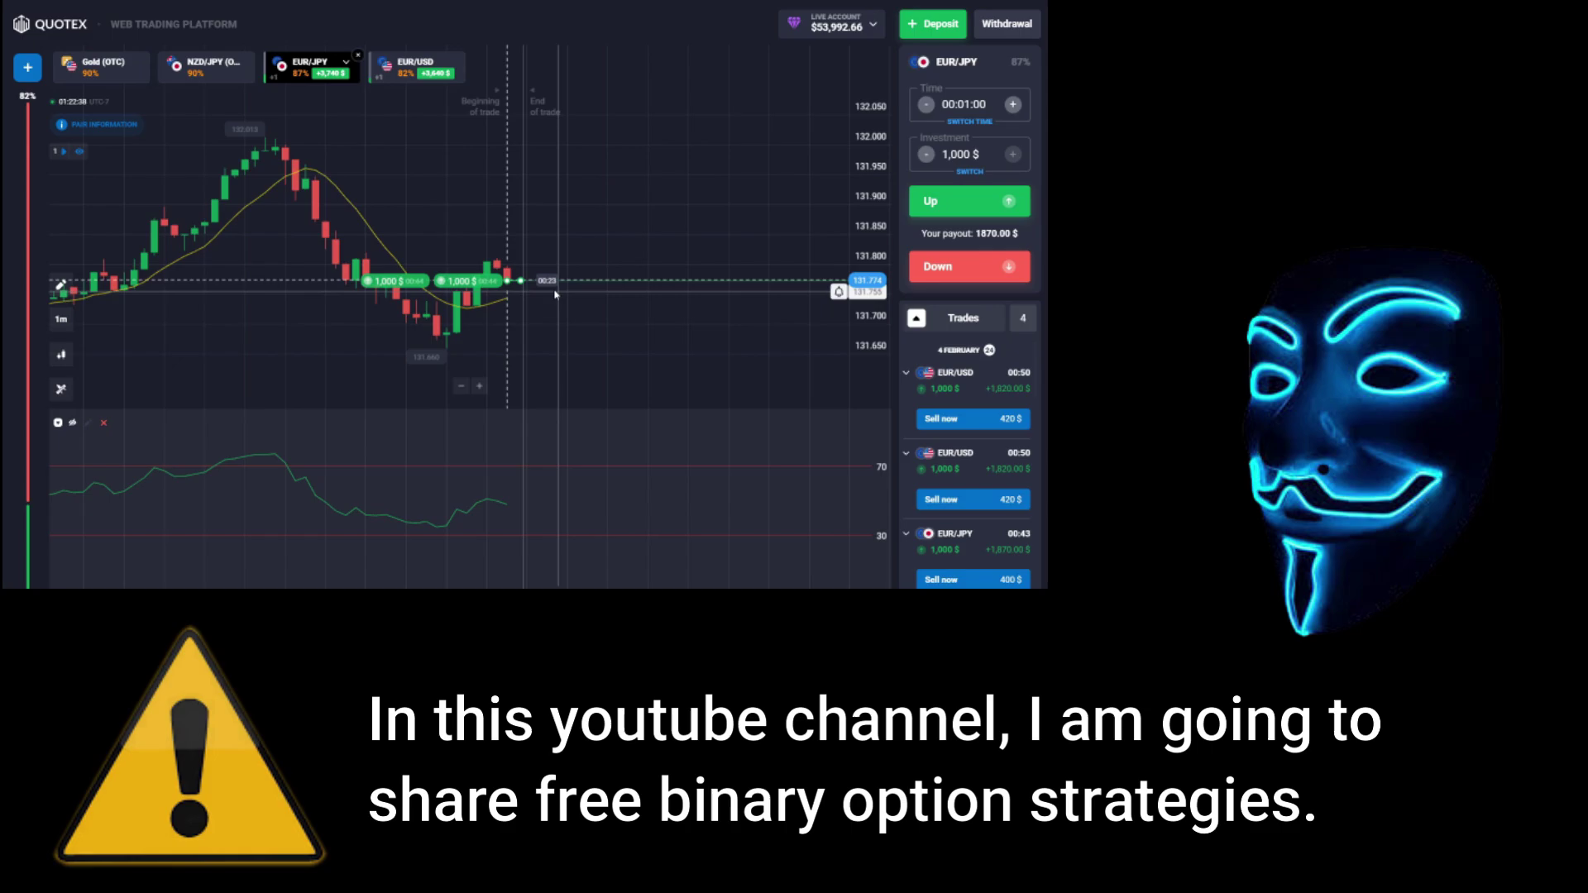
left_click(450, 324)
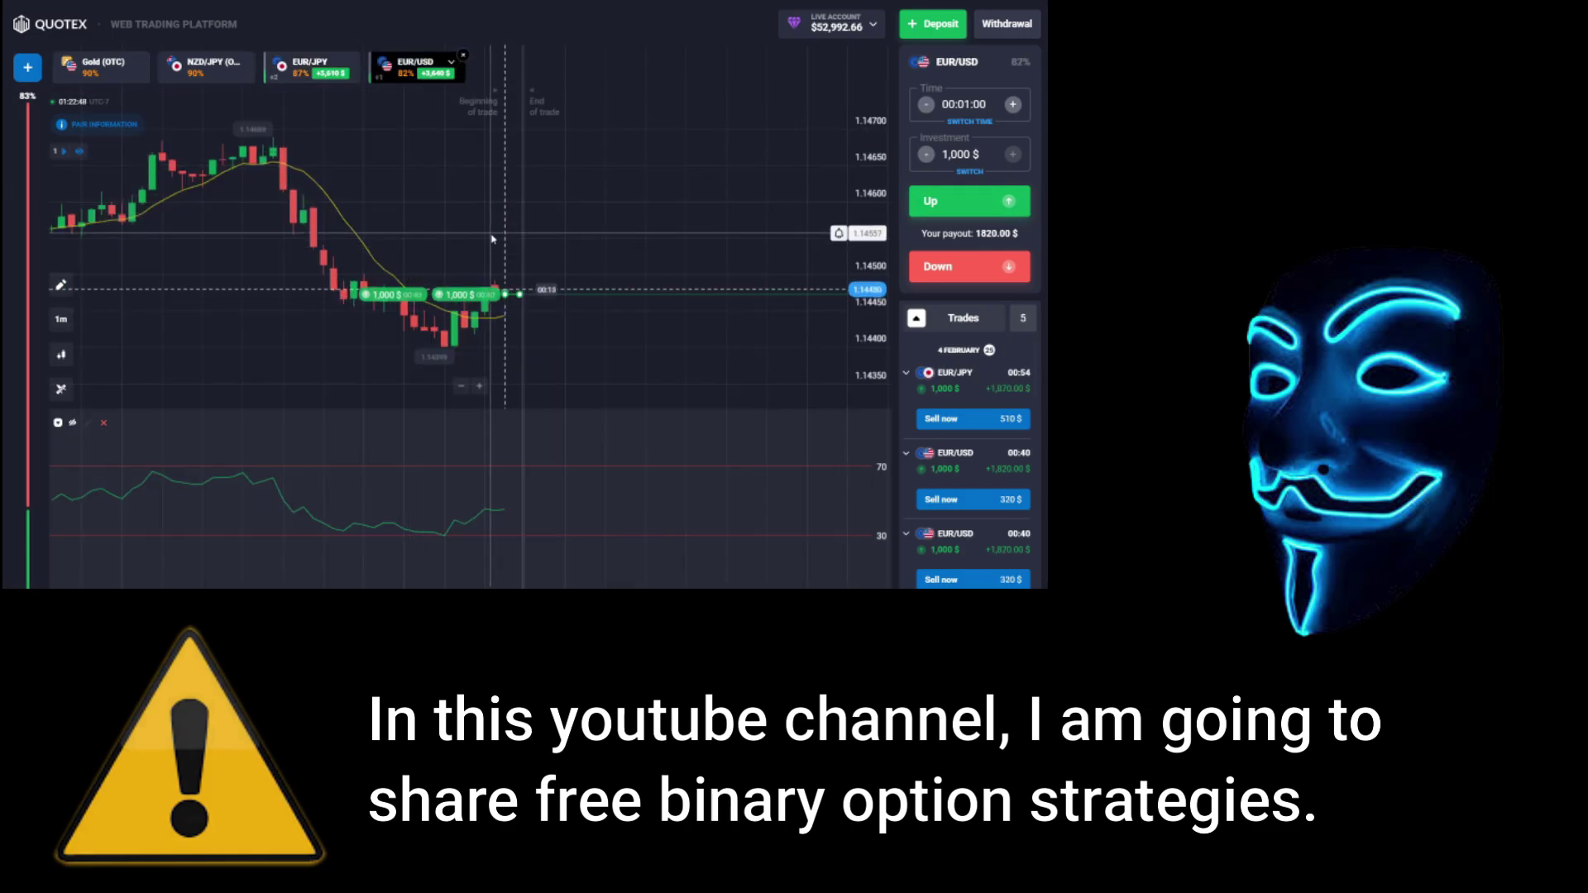
left_click(450, 323)
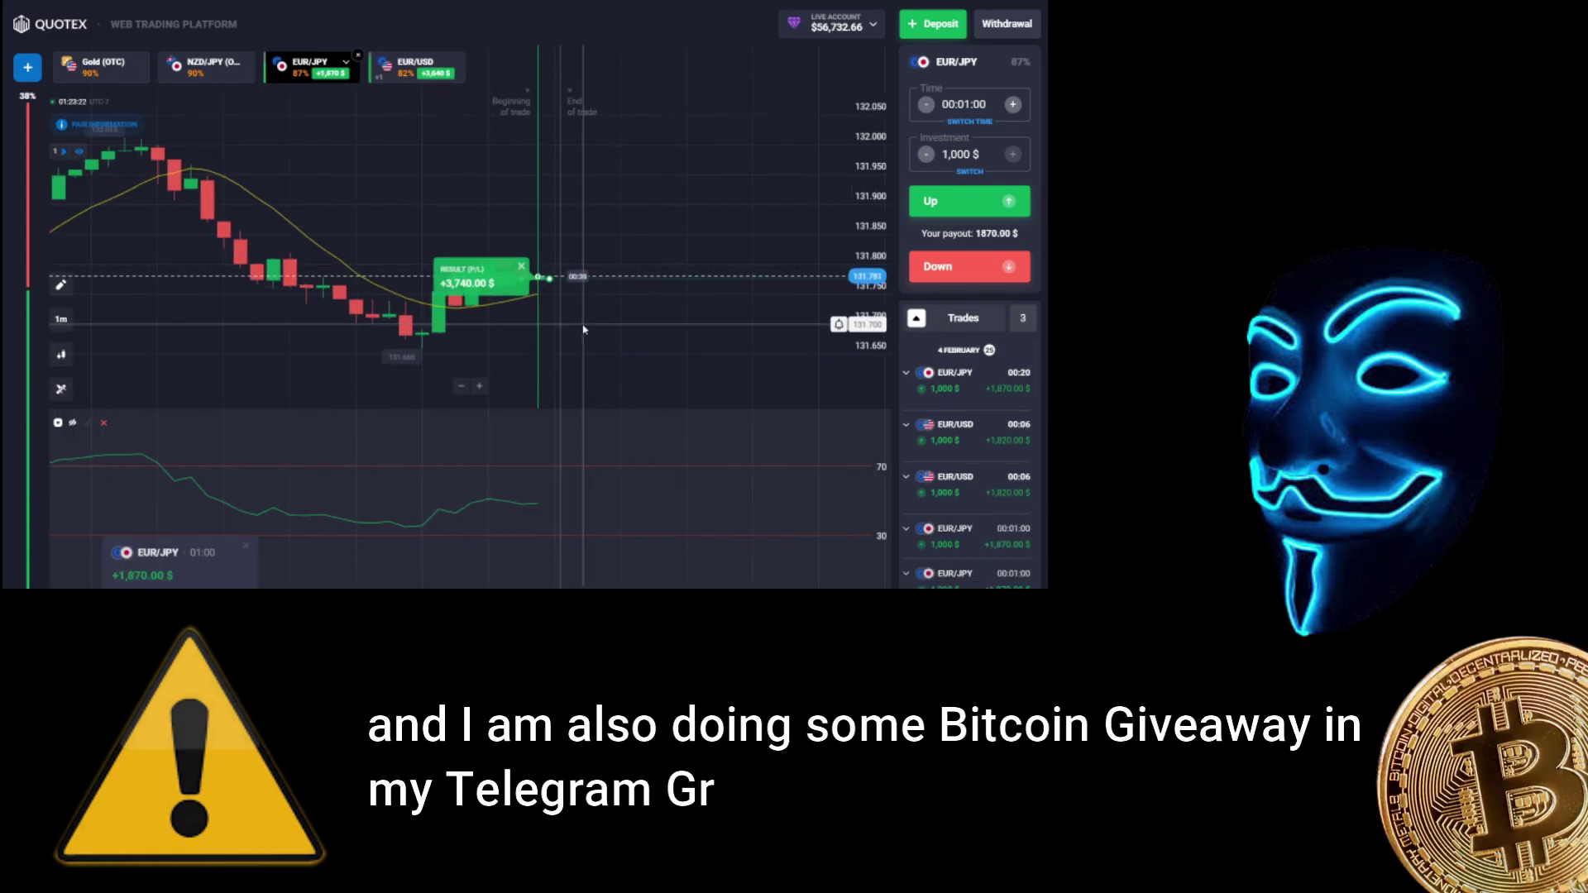
left_click(450, 330)
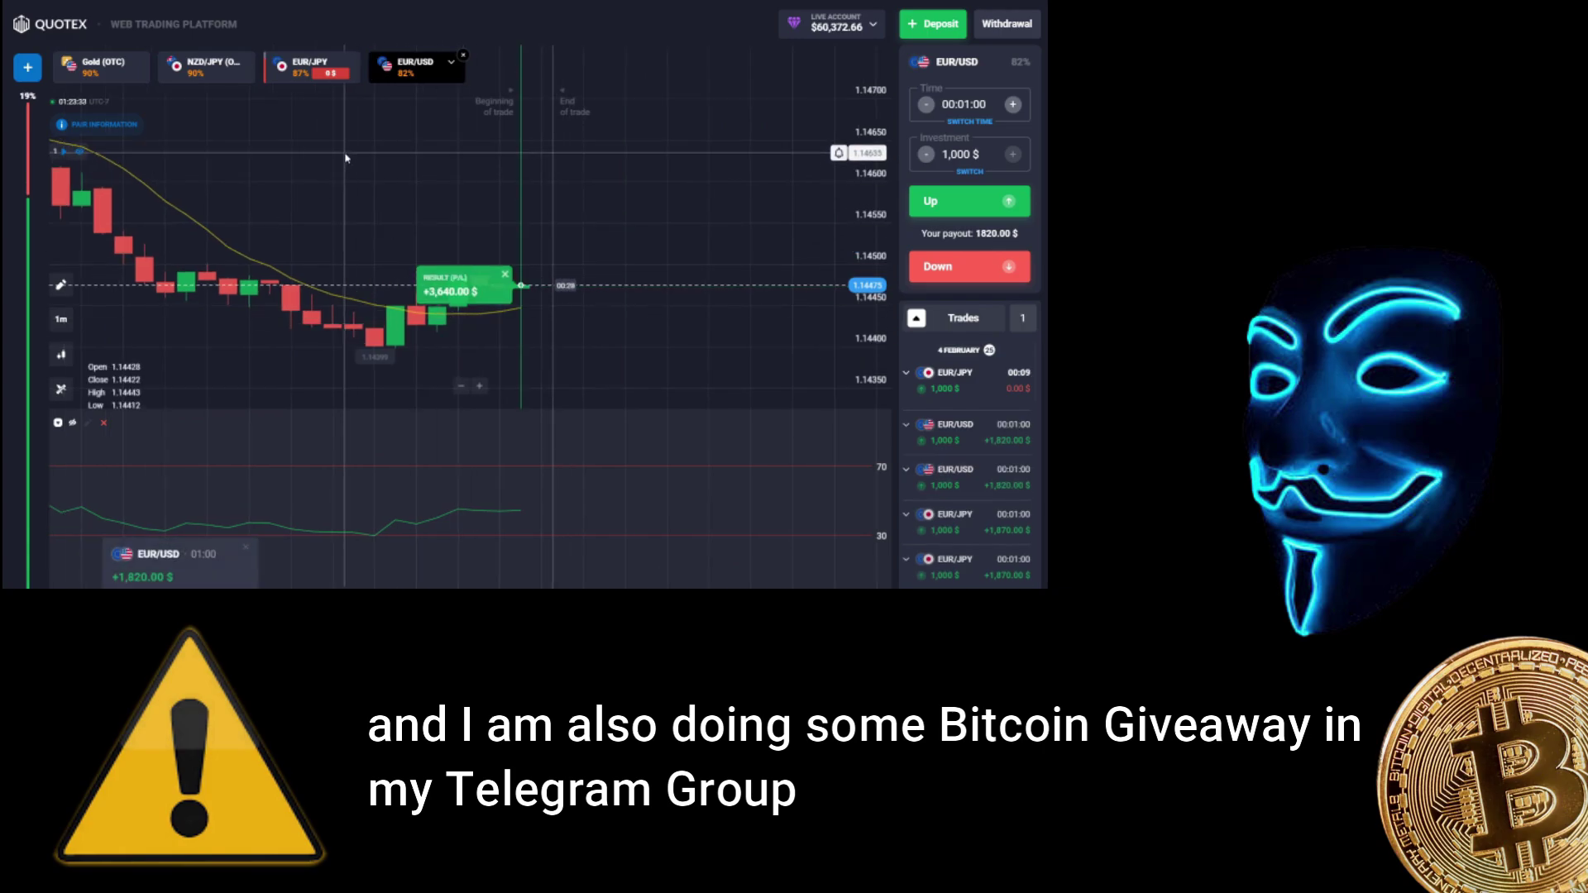
left_click(450, 326)
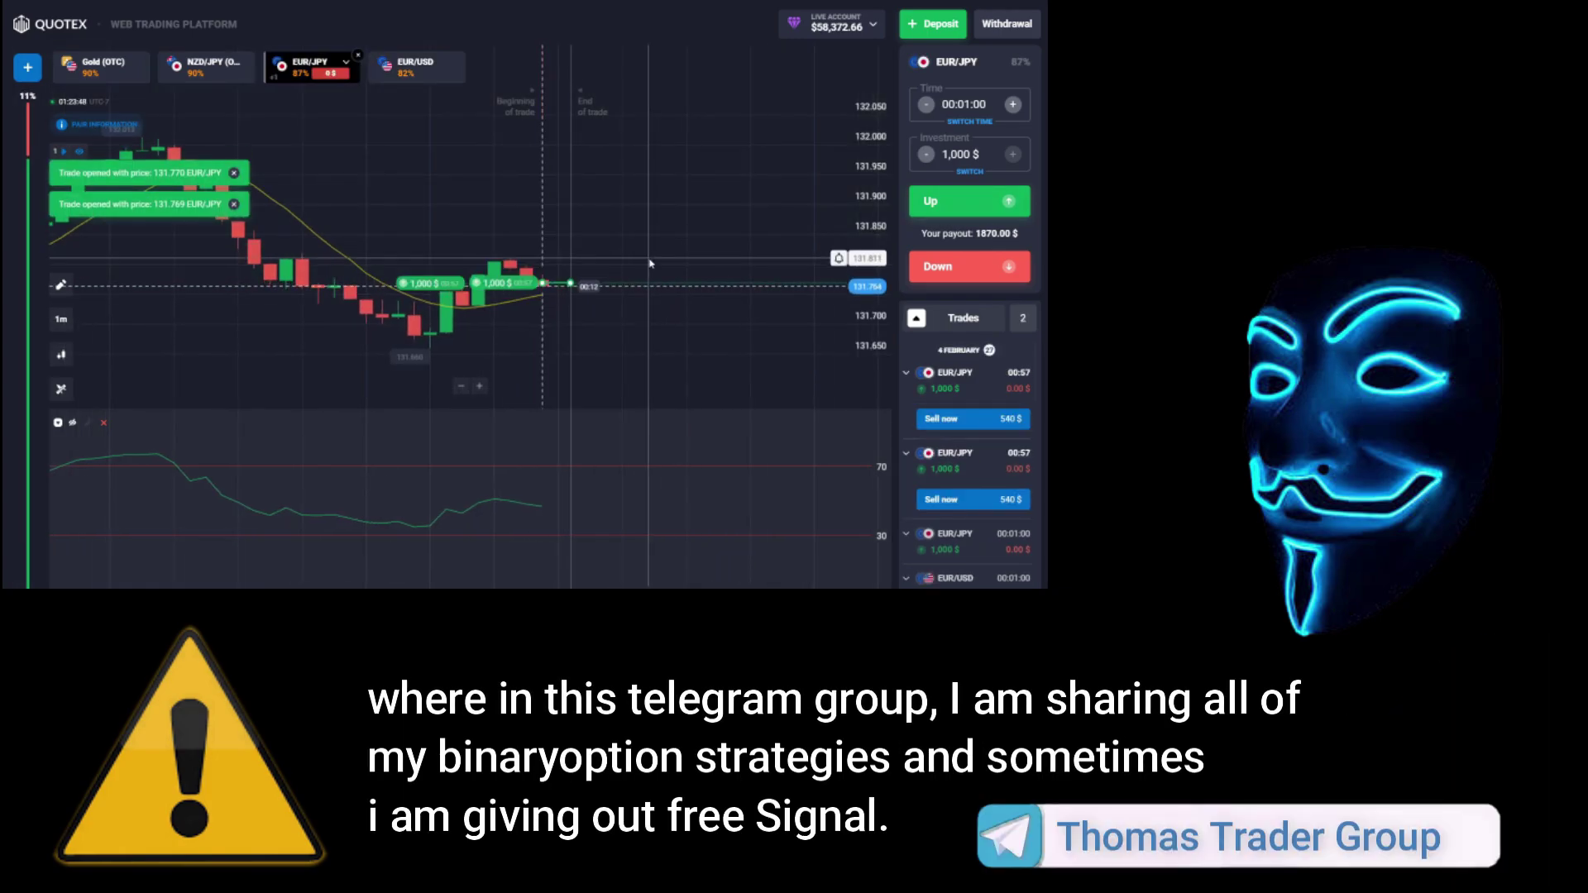
left_click(450, 326)
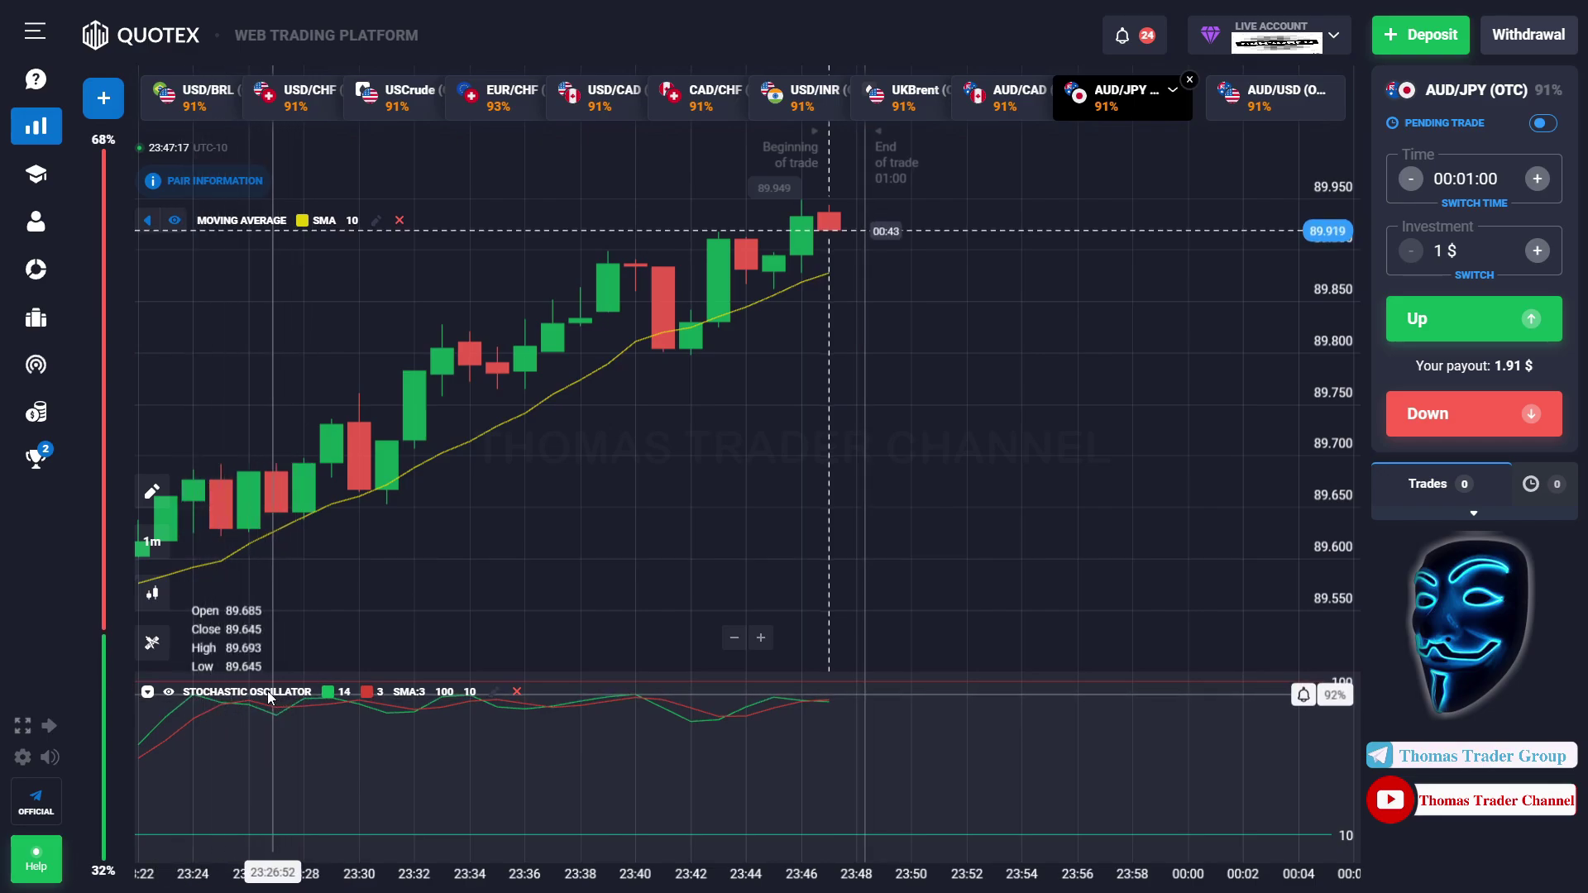
left_click(152, 542)
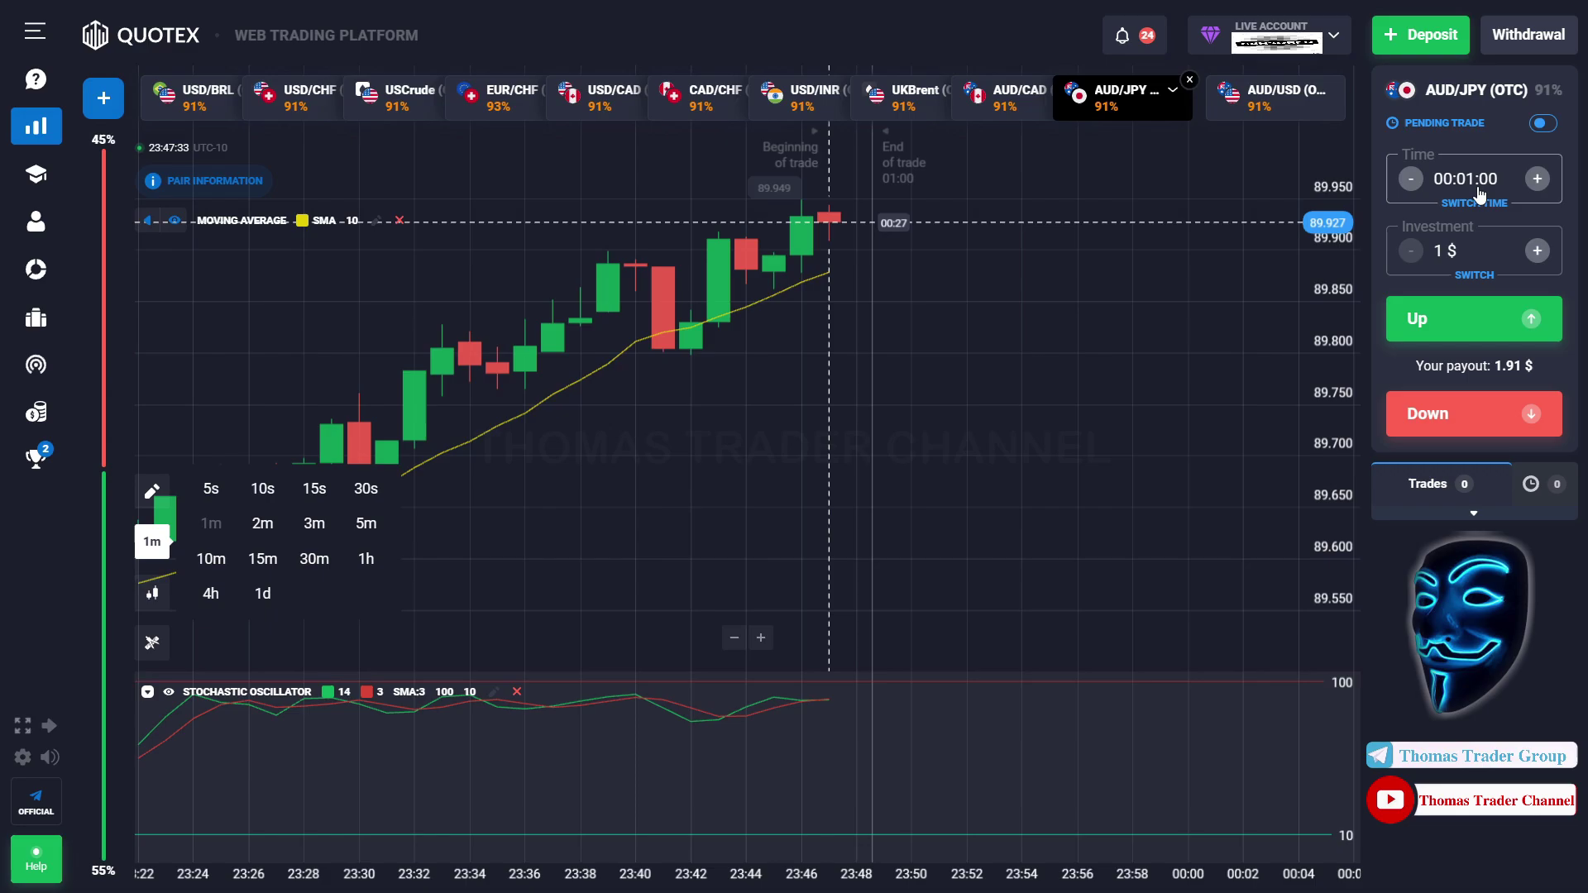
left_click(1128, 538)
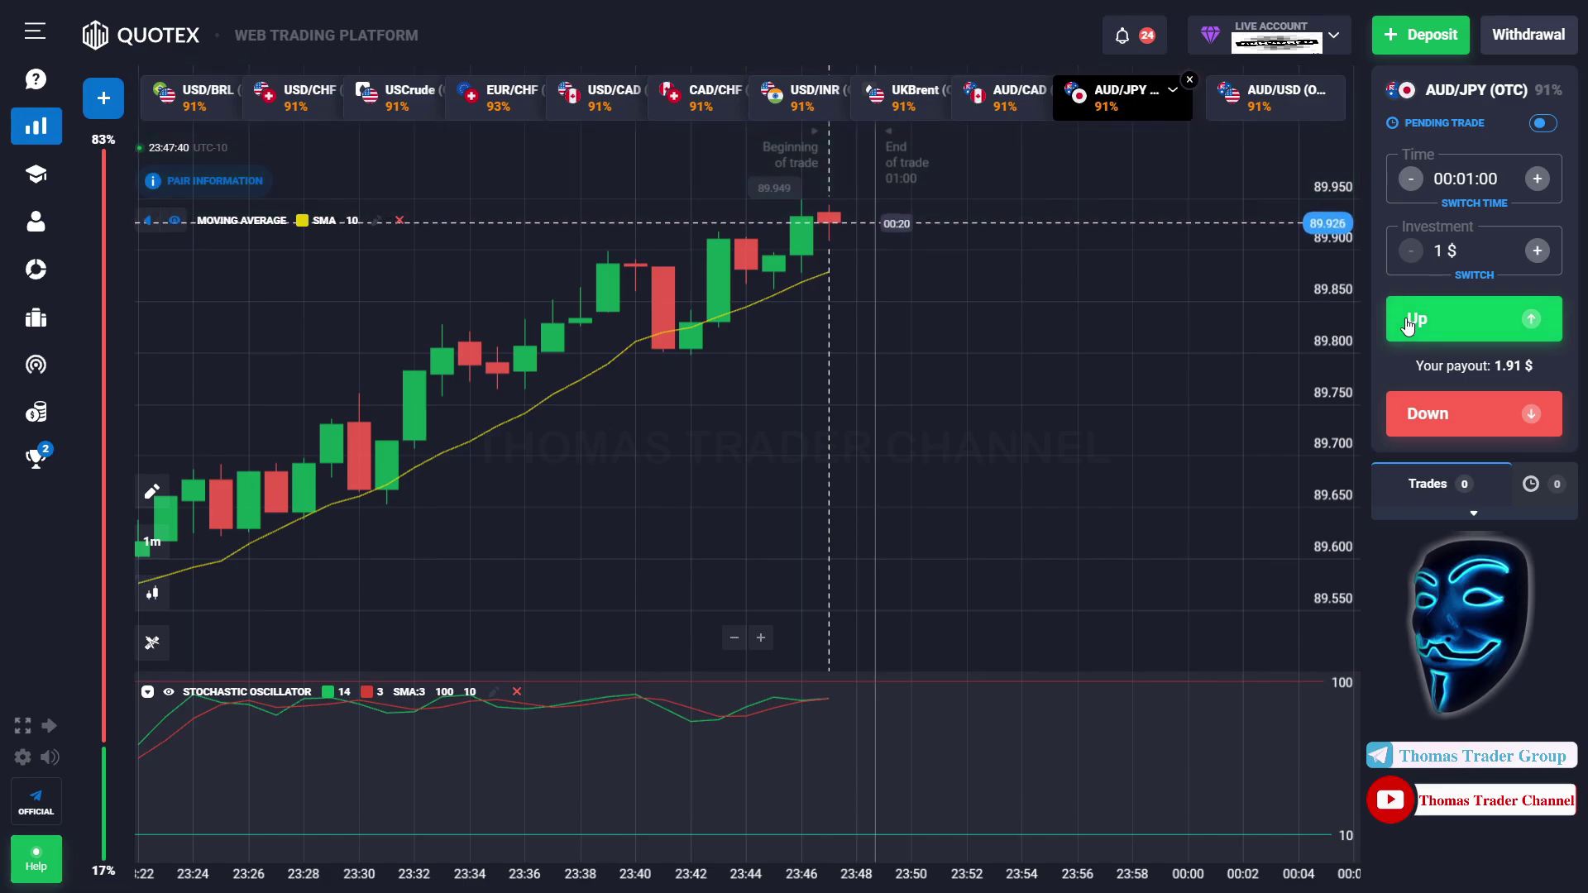
left_click(1408, 325)
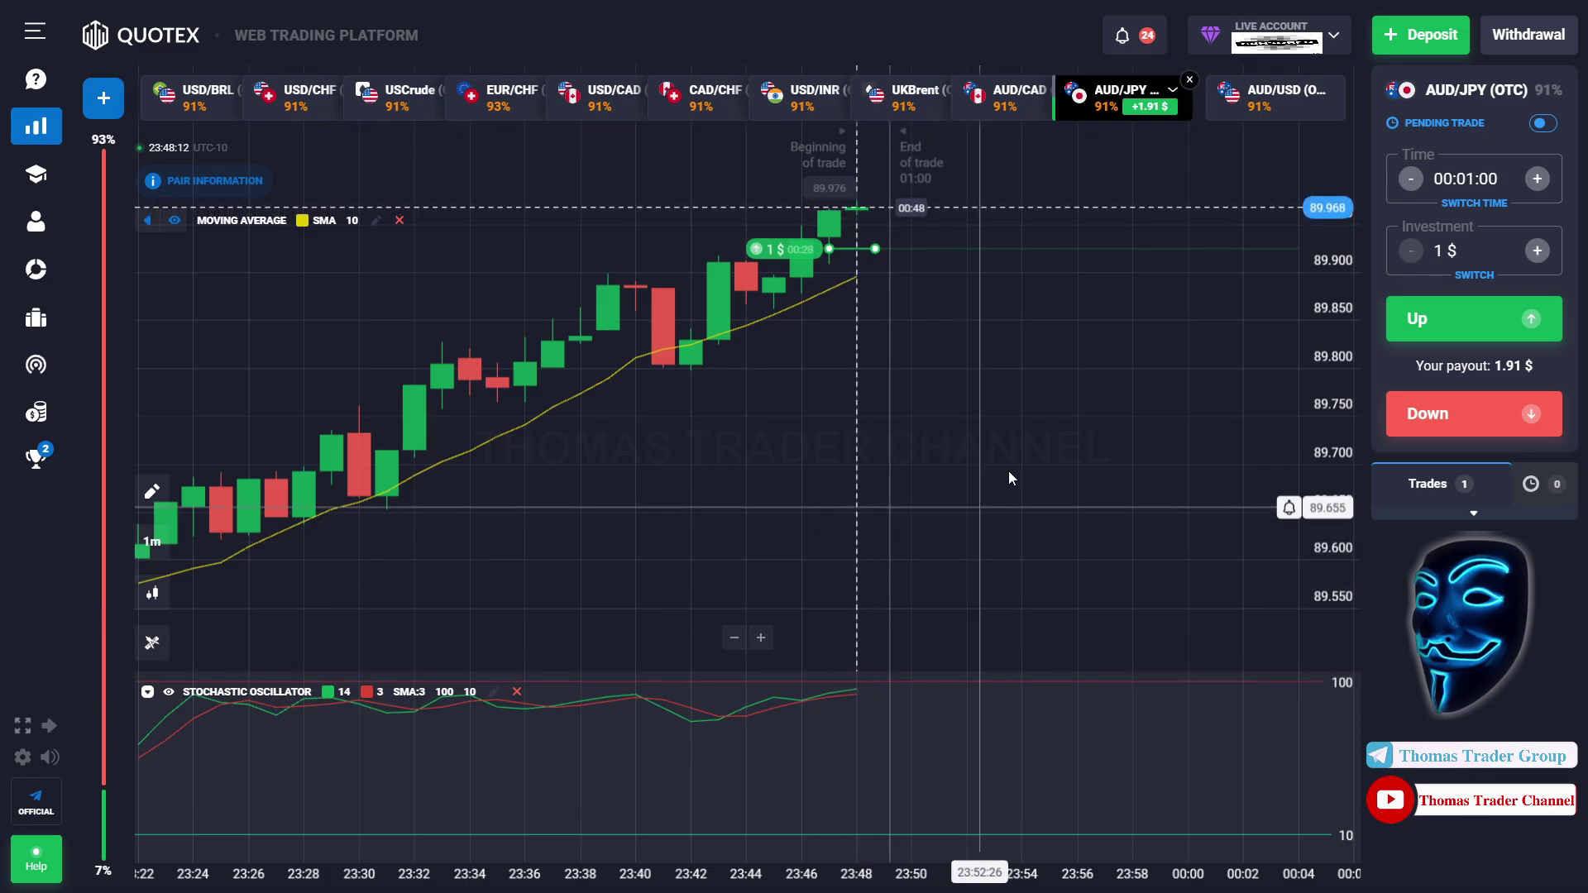
Pan the AUD/JPY (OTC) chart slightly left and place a 1 $ one-minute Up trade
left_click_drag(1006, 474, 989, 476)
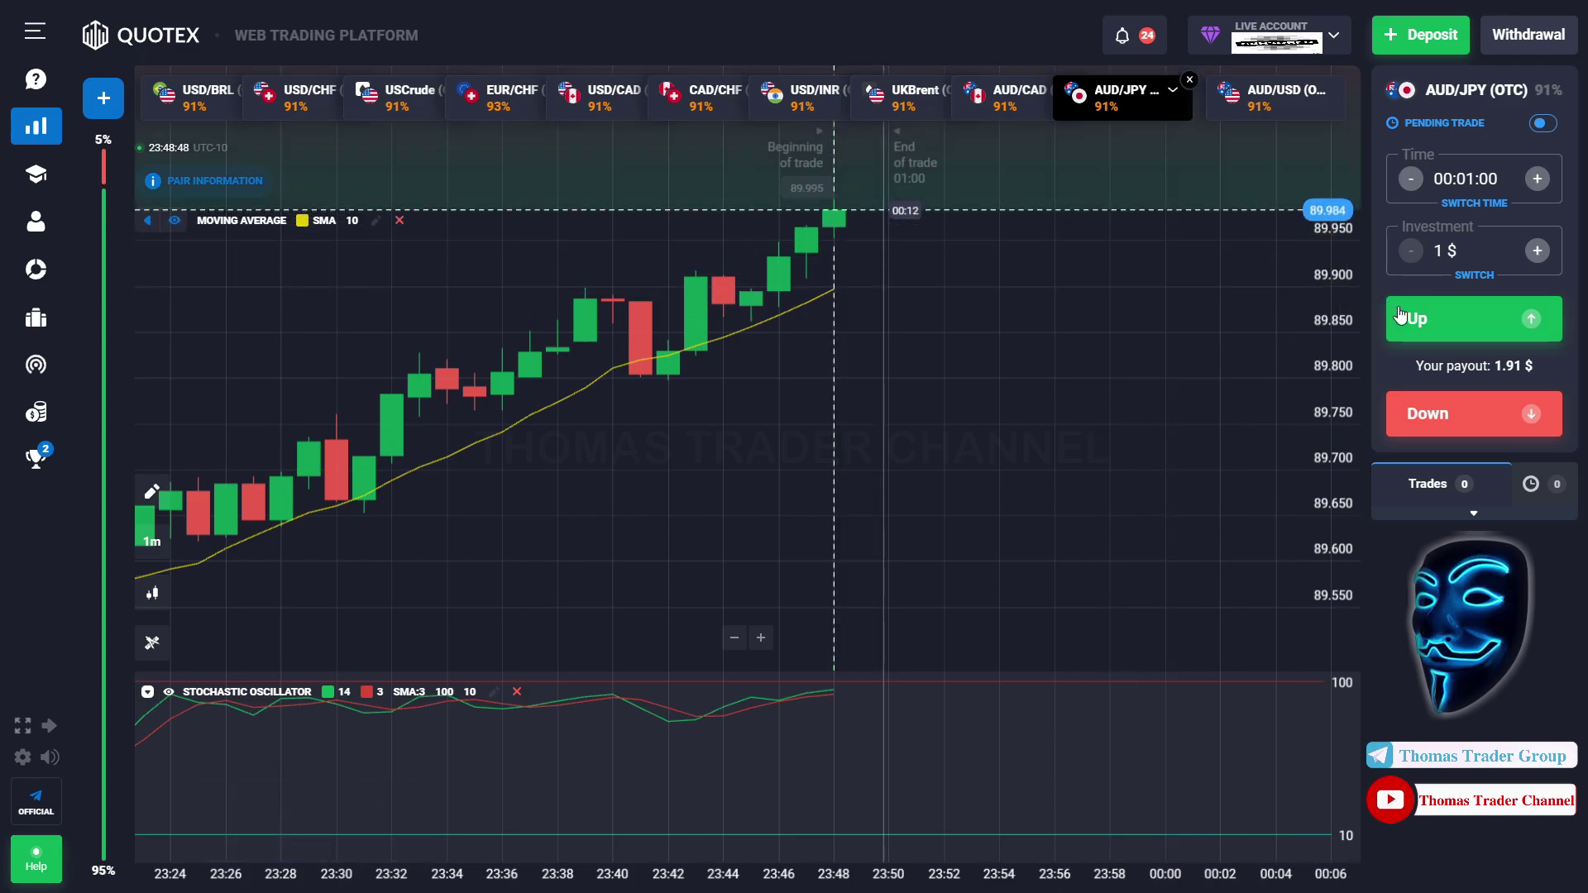
left_click(1399, 315)
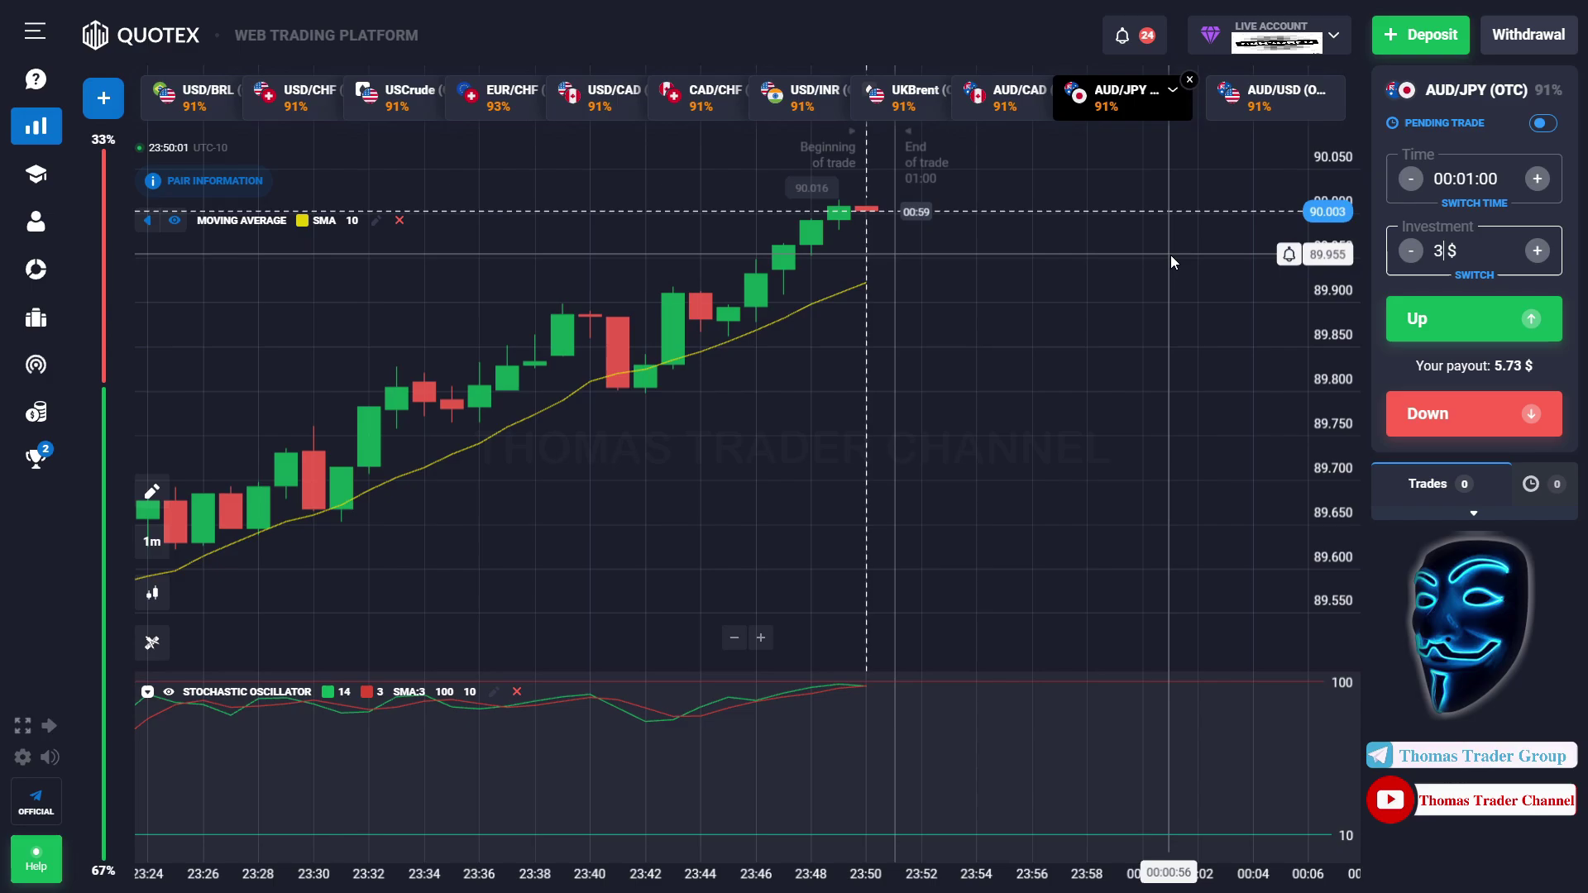
Win a 3 $ Down trade on AUD/JPY (OTC) for +5.73 $, then clear the old stake
left_click(1397, 420)
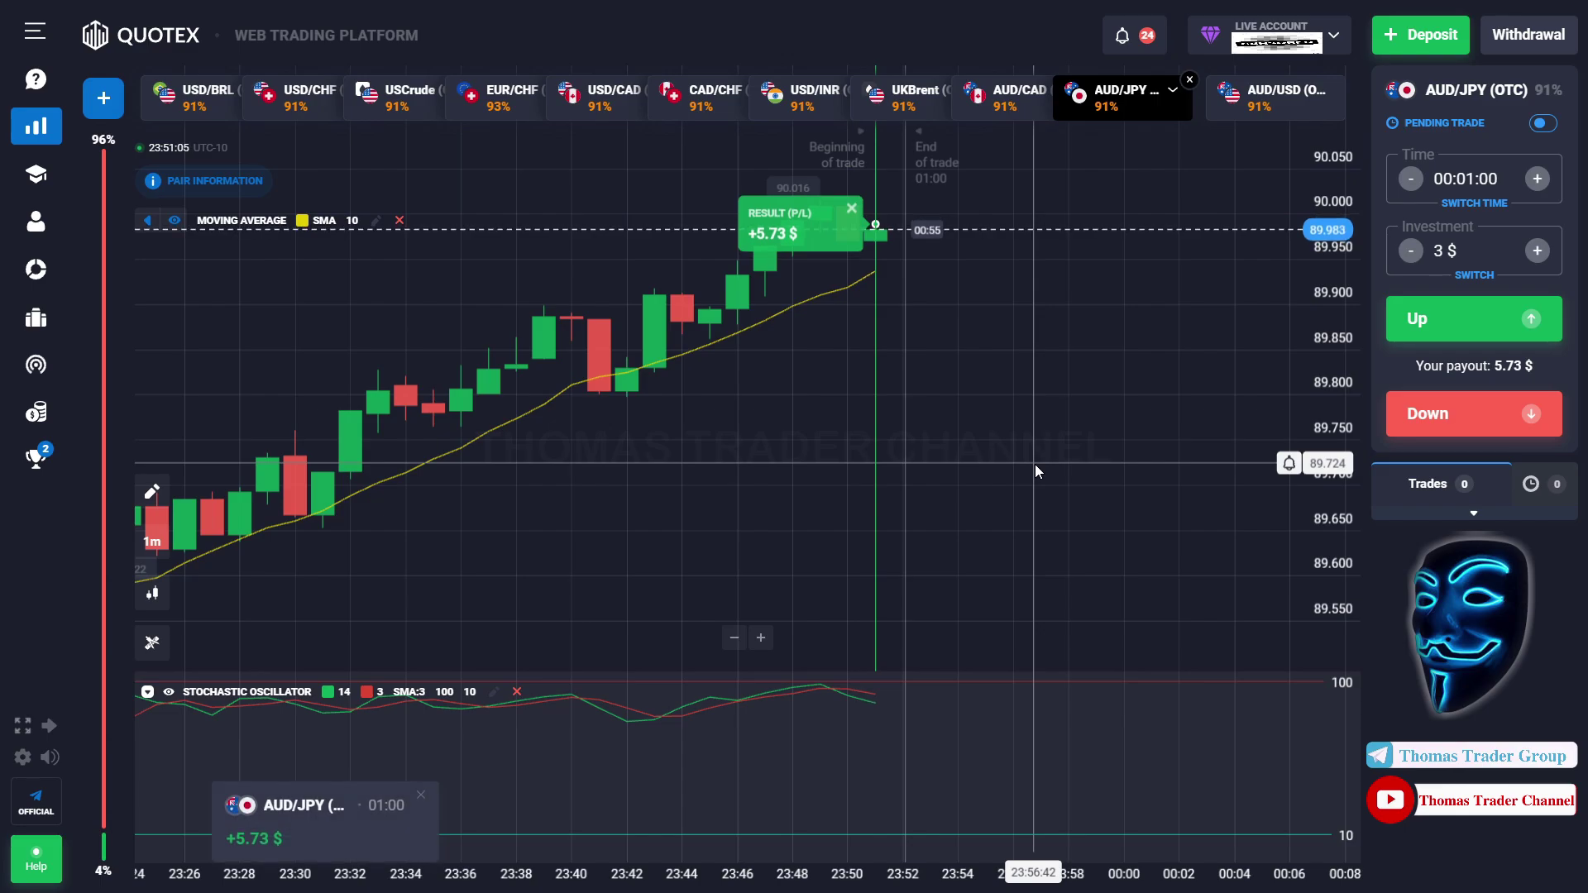
left_click(1439, 252)
key("BackSpace")
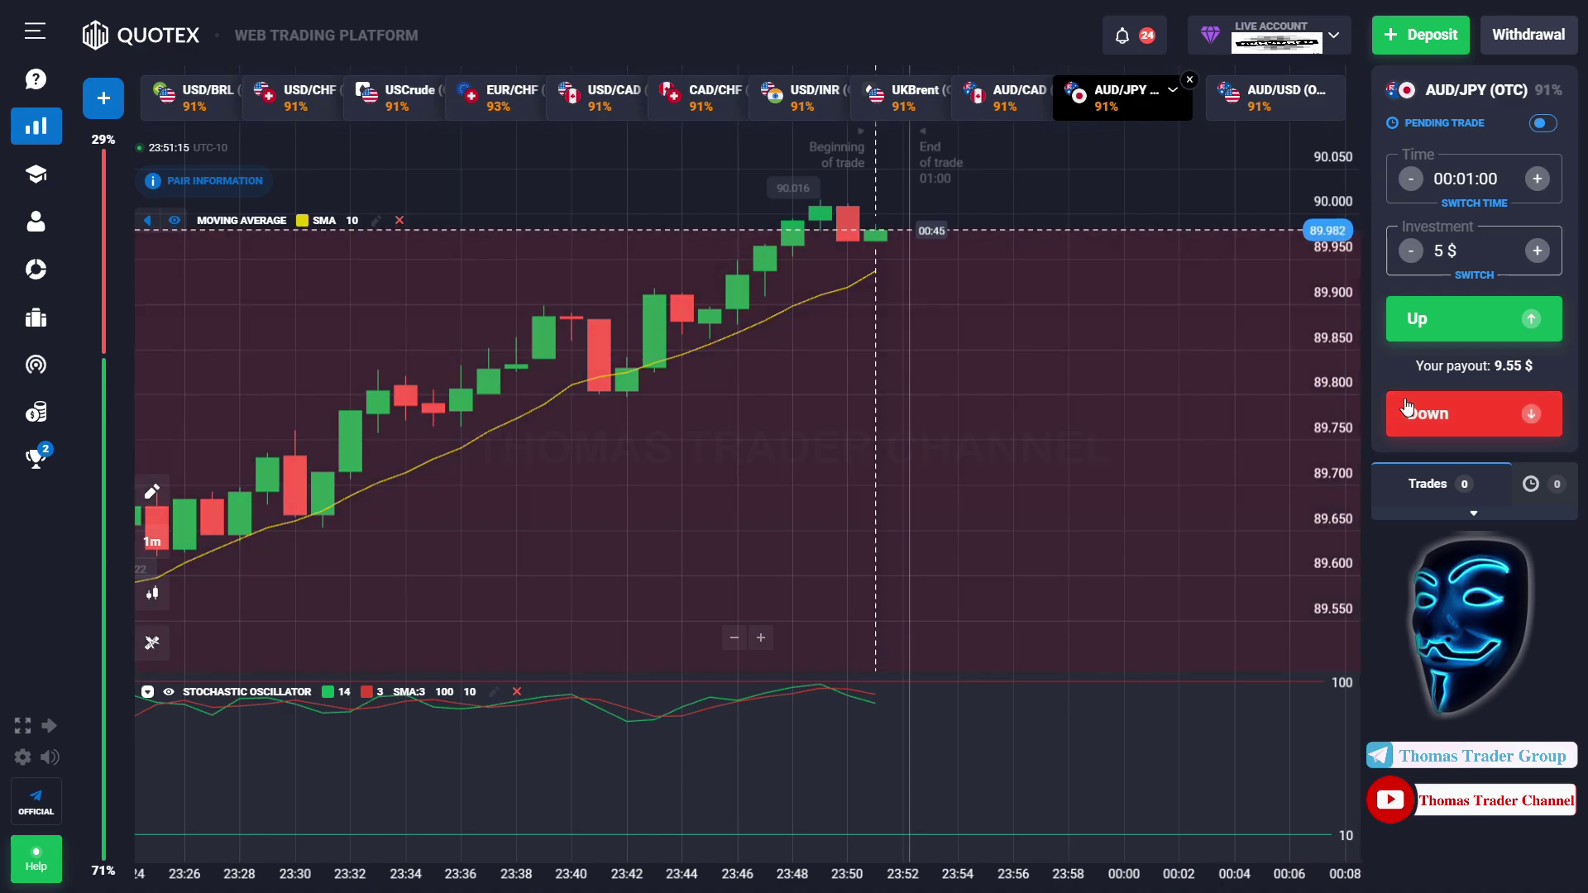
Place a 5 $ Down trade on AUD/JPY (OTC) that closes at +9.55 $, then edit the stake
left_click(1406, 406)
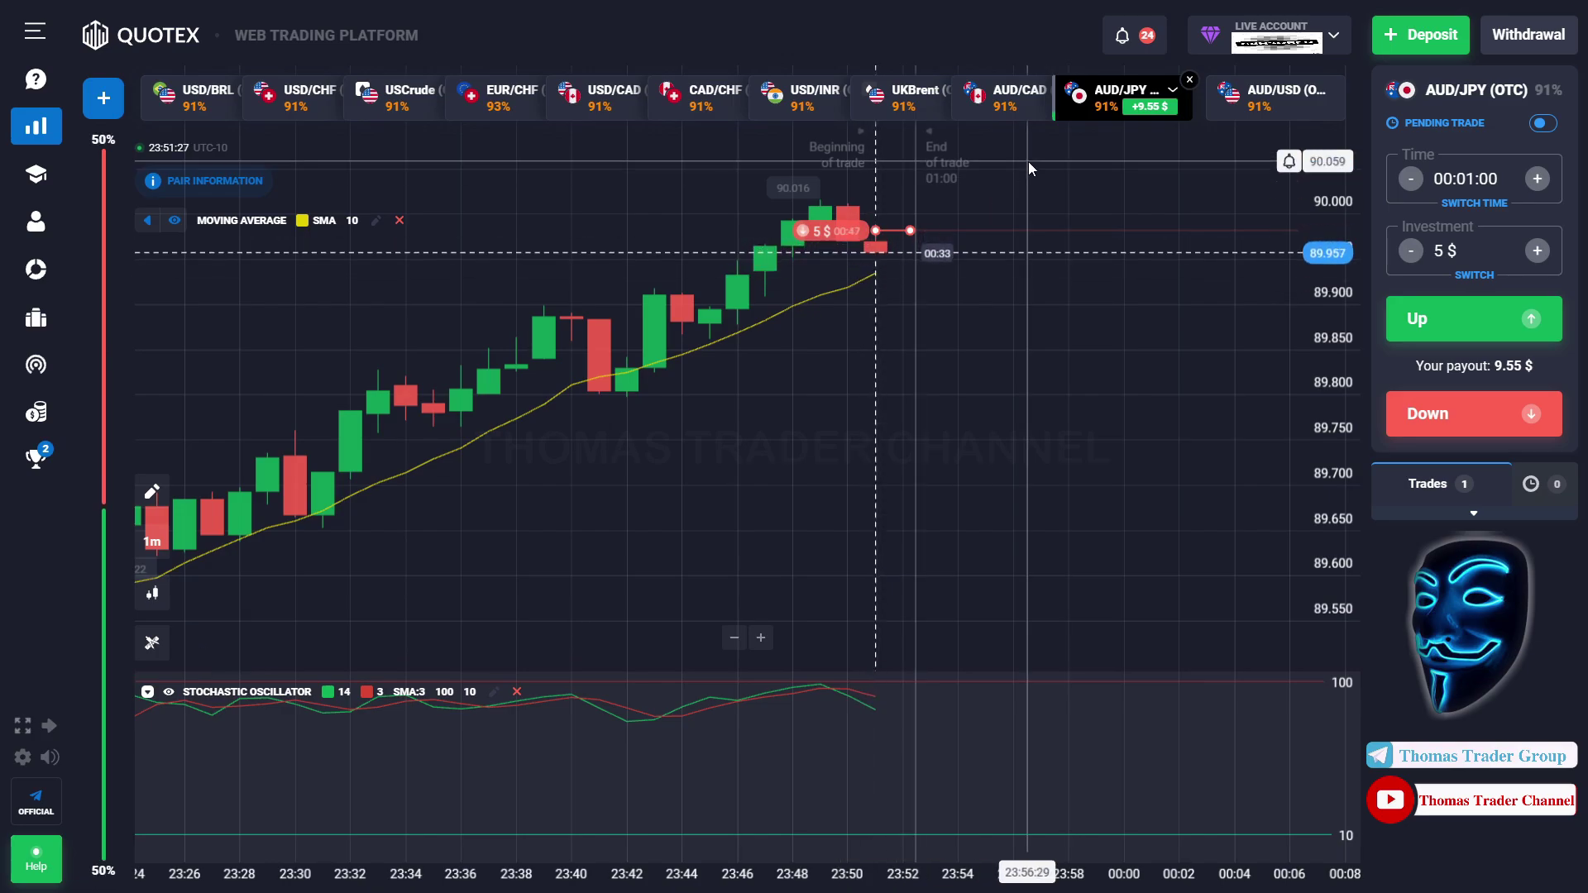
left_click_drag(974, 425, 955, 425)
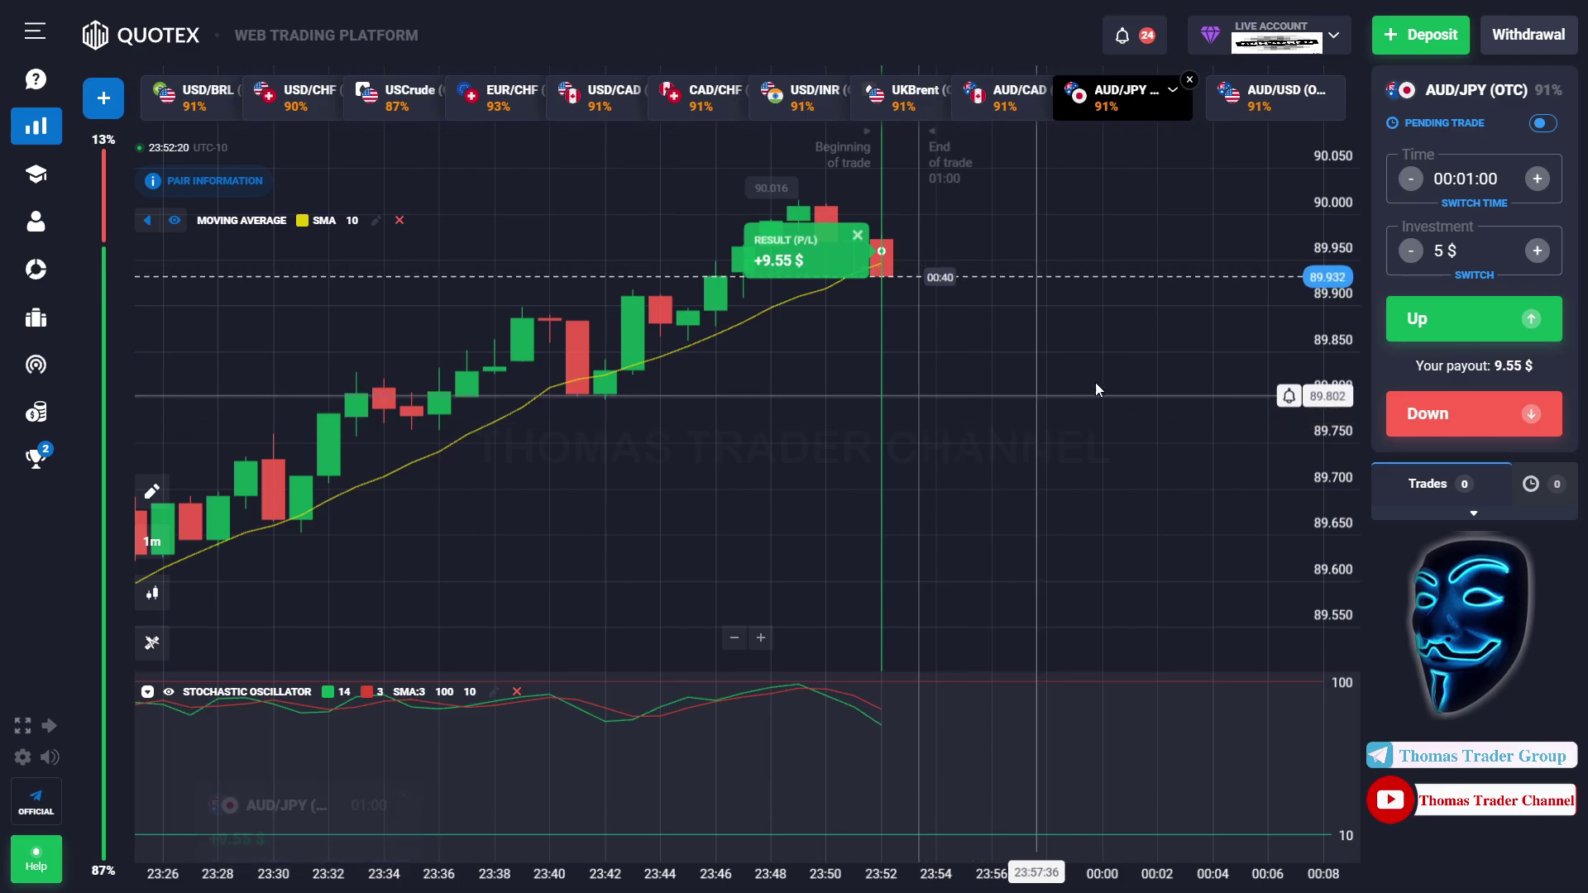
left_click(1437, 255)
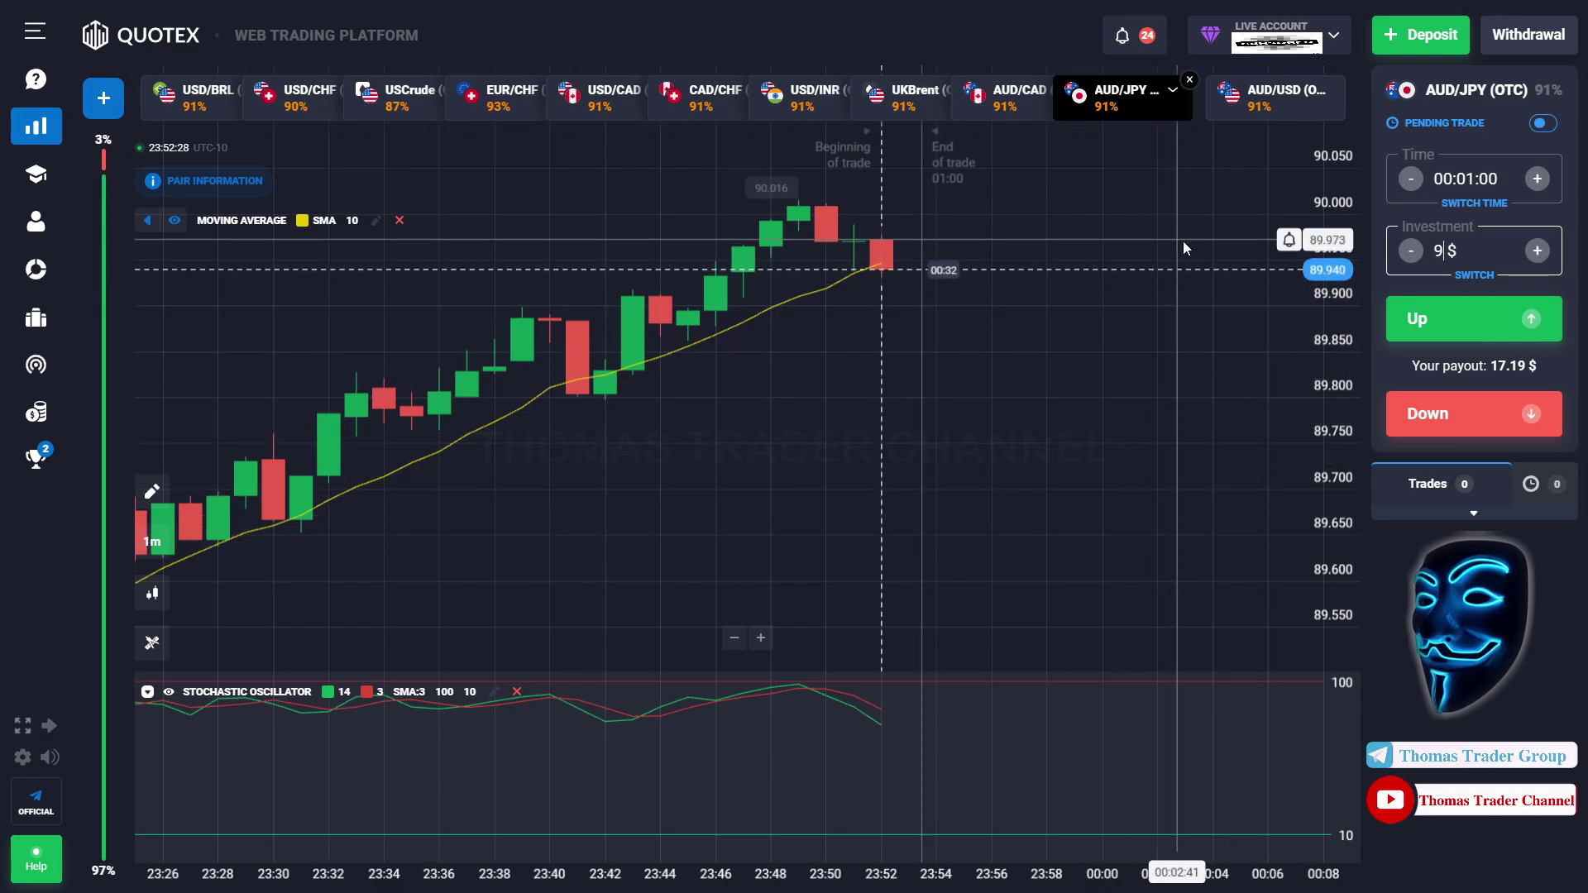
Bet 9 $ Up on AUD/JPY (OTC) and let it close at +17.19 $
left_click(1397, 320)
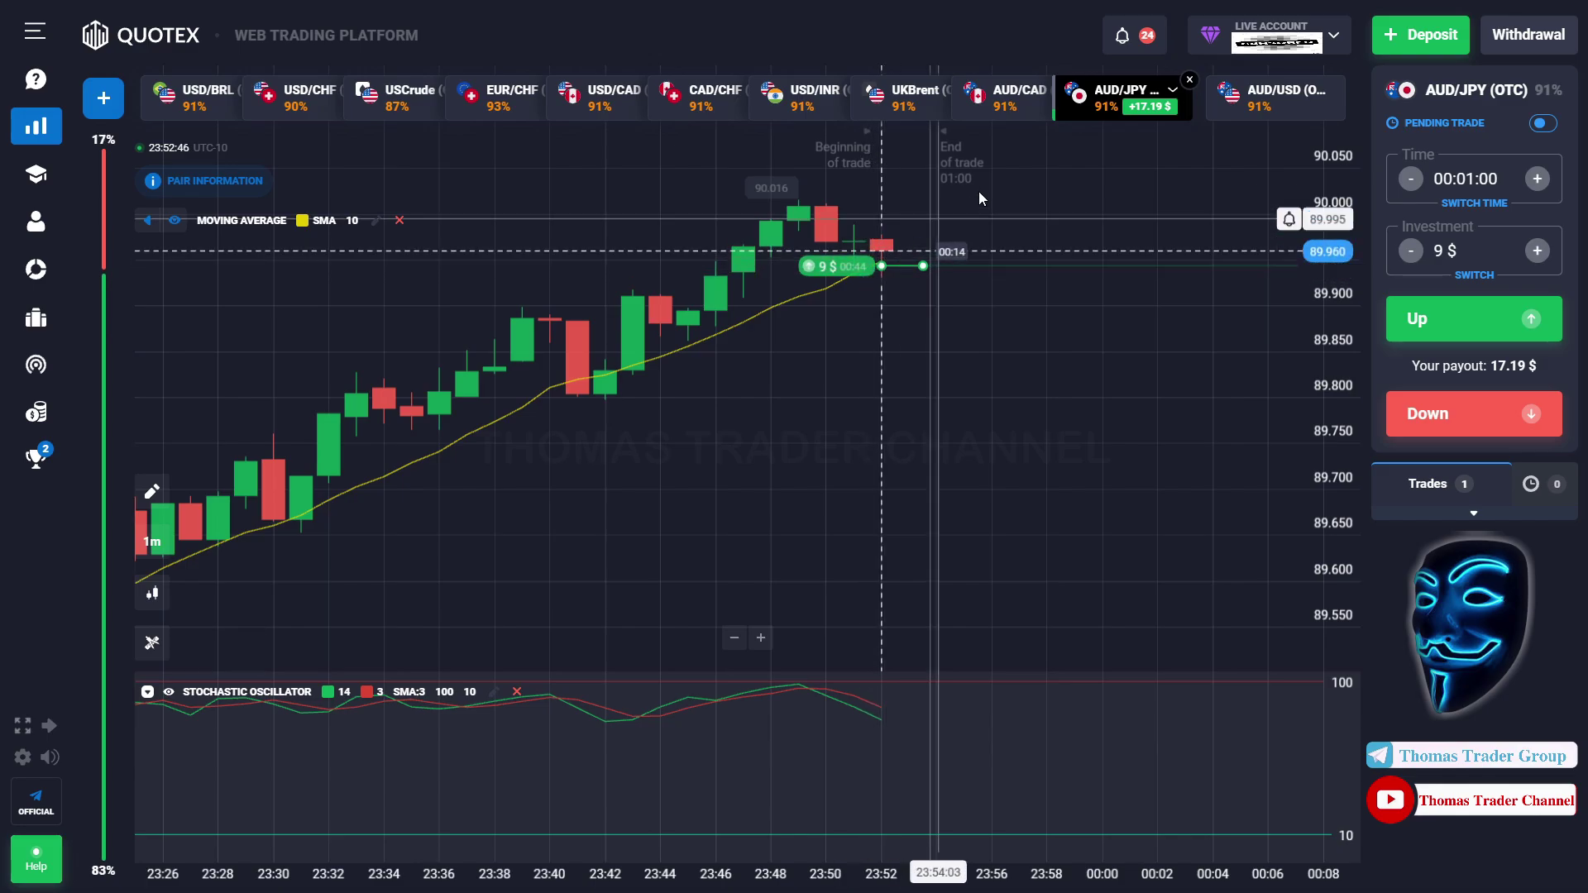
left_click_drag(1029, 441, 1011, 442)
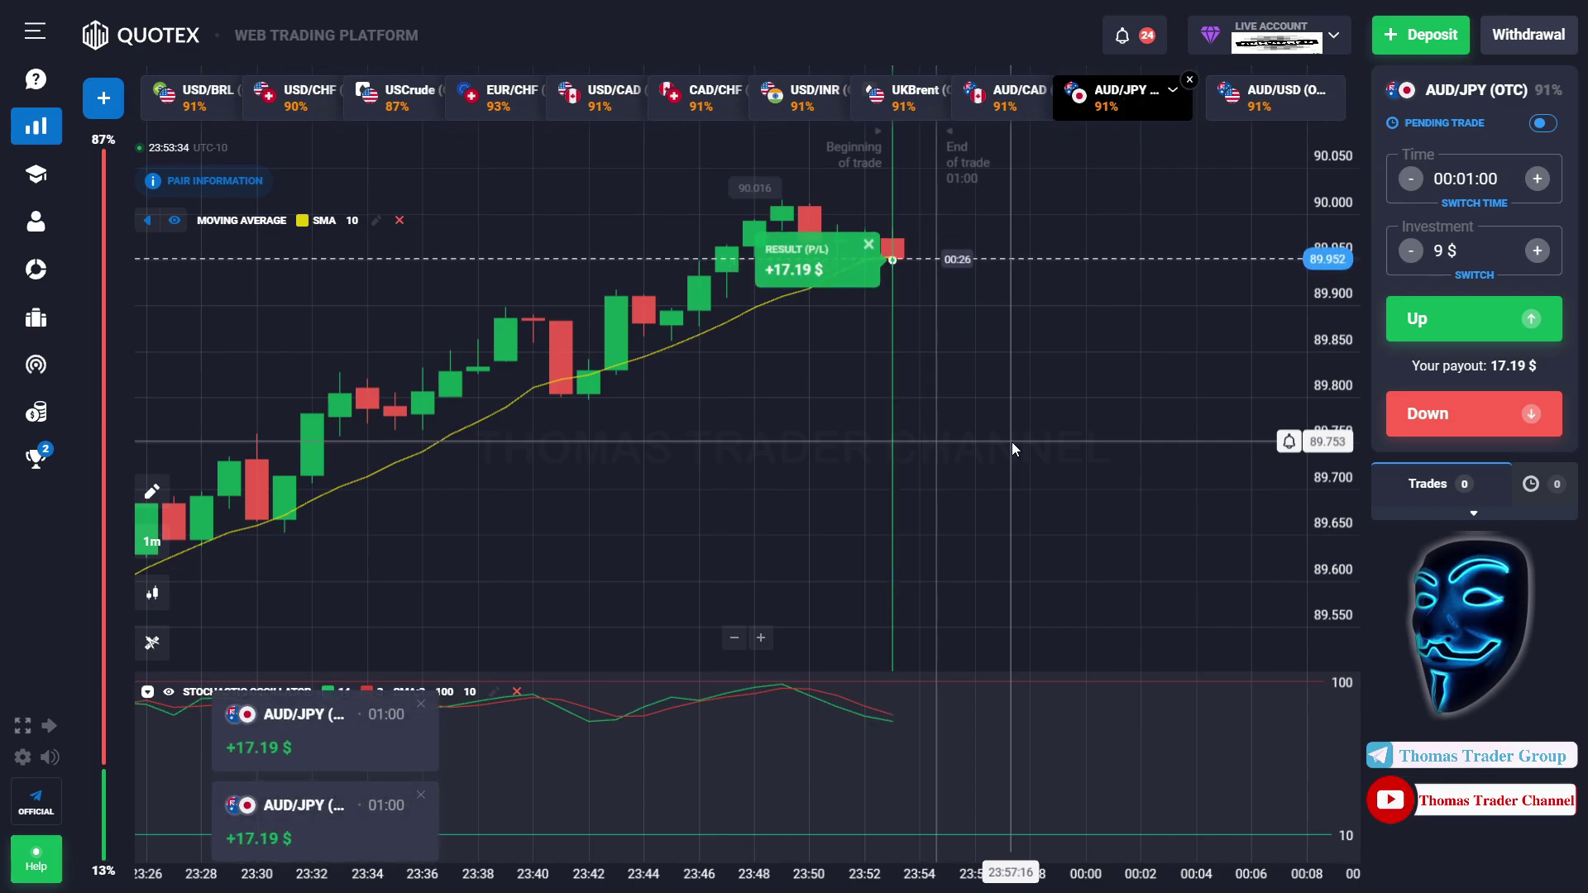
Change the stake from 9 $ to 17 $ and place an Up trade closing at +32.47 $
left_click(1440, 251)
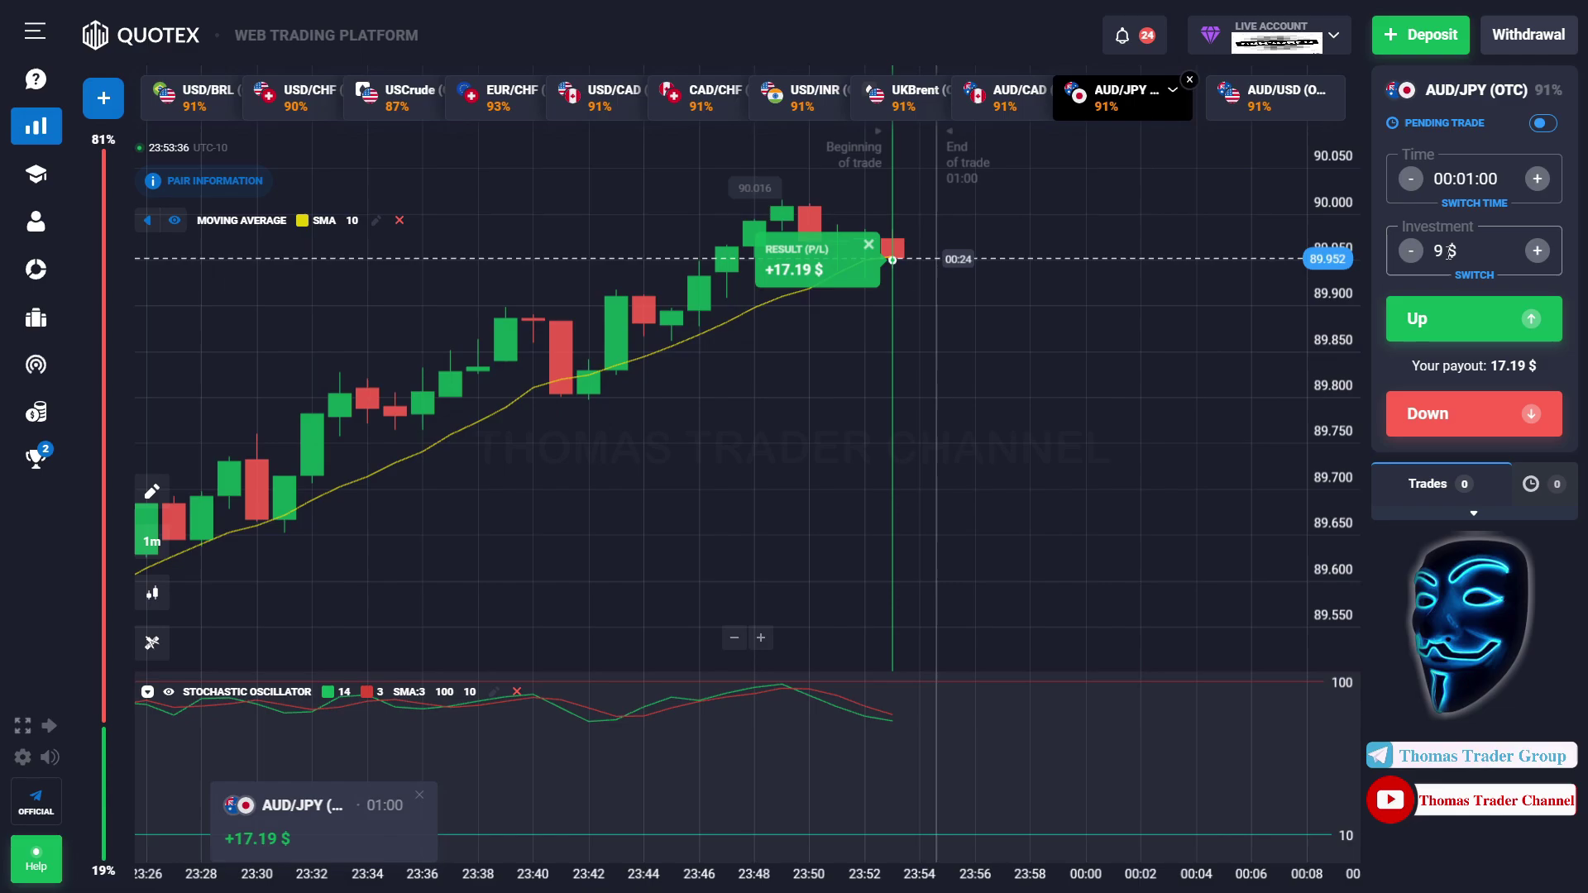
key("BackSpace")
type("17")
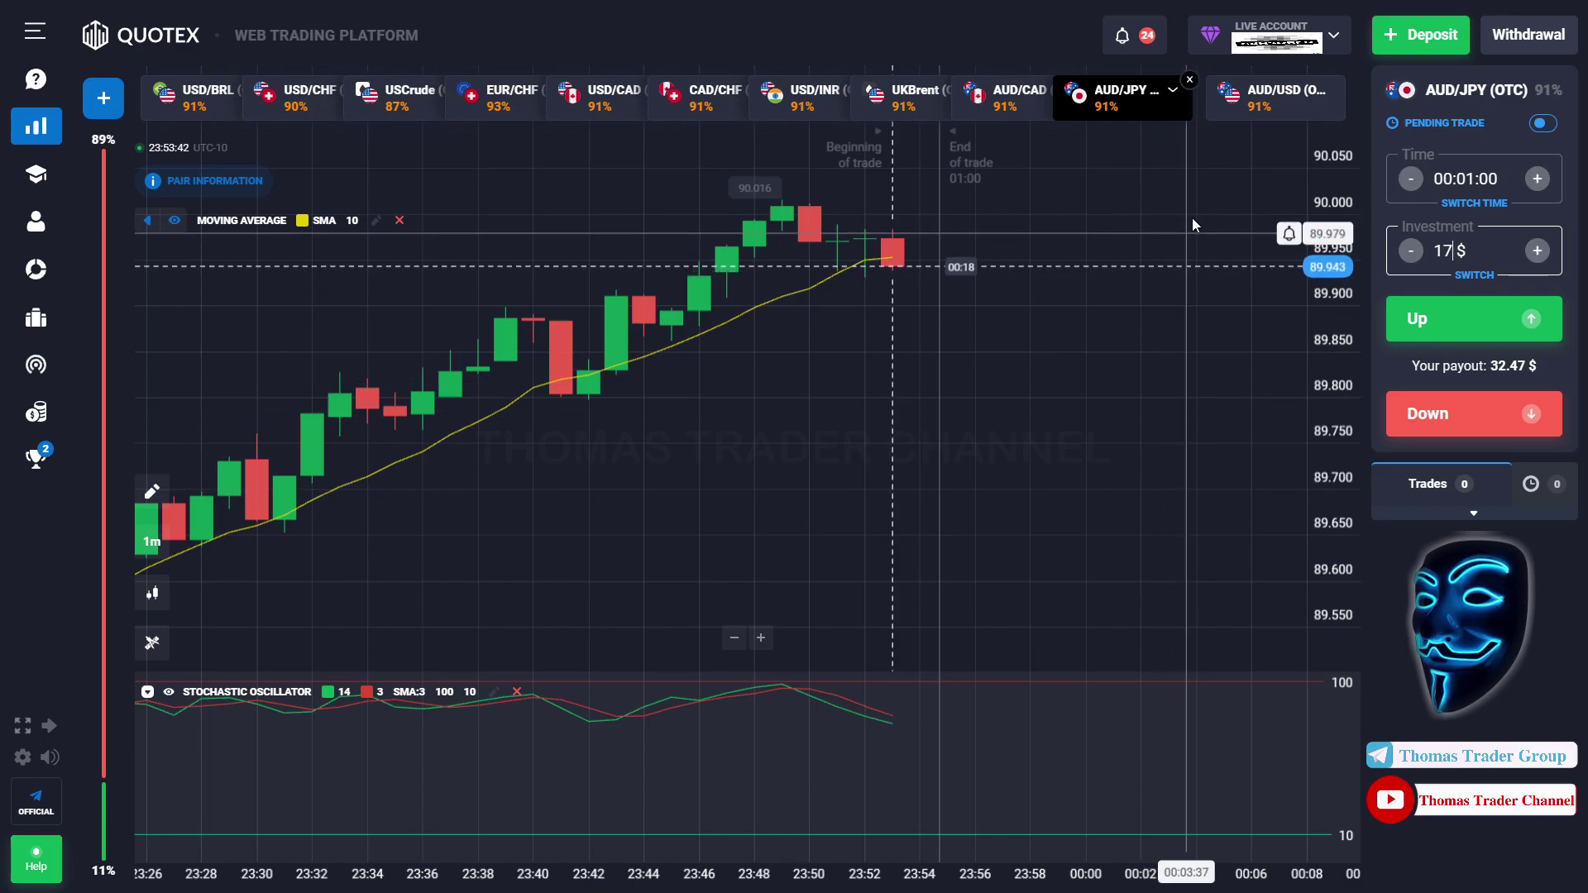
left_click(1401, 314)
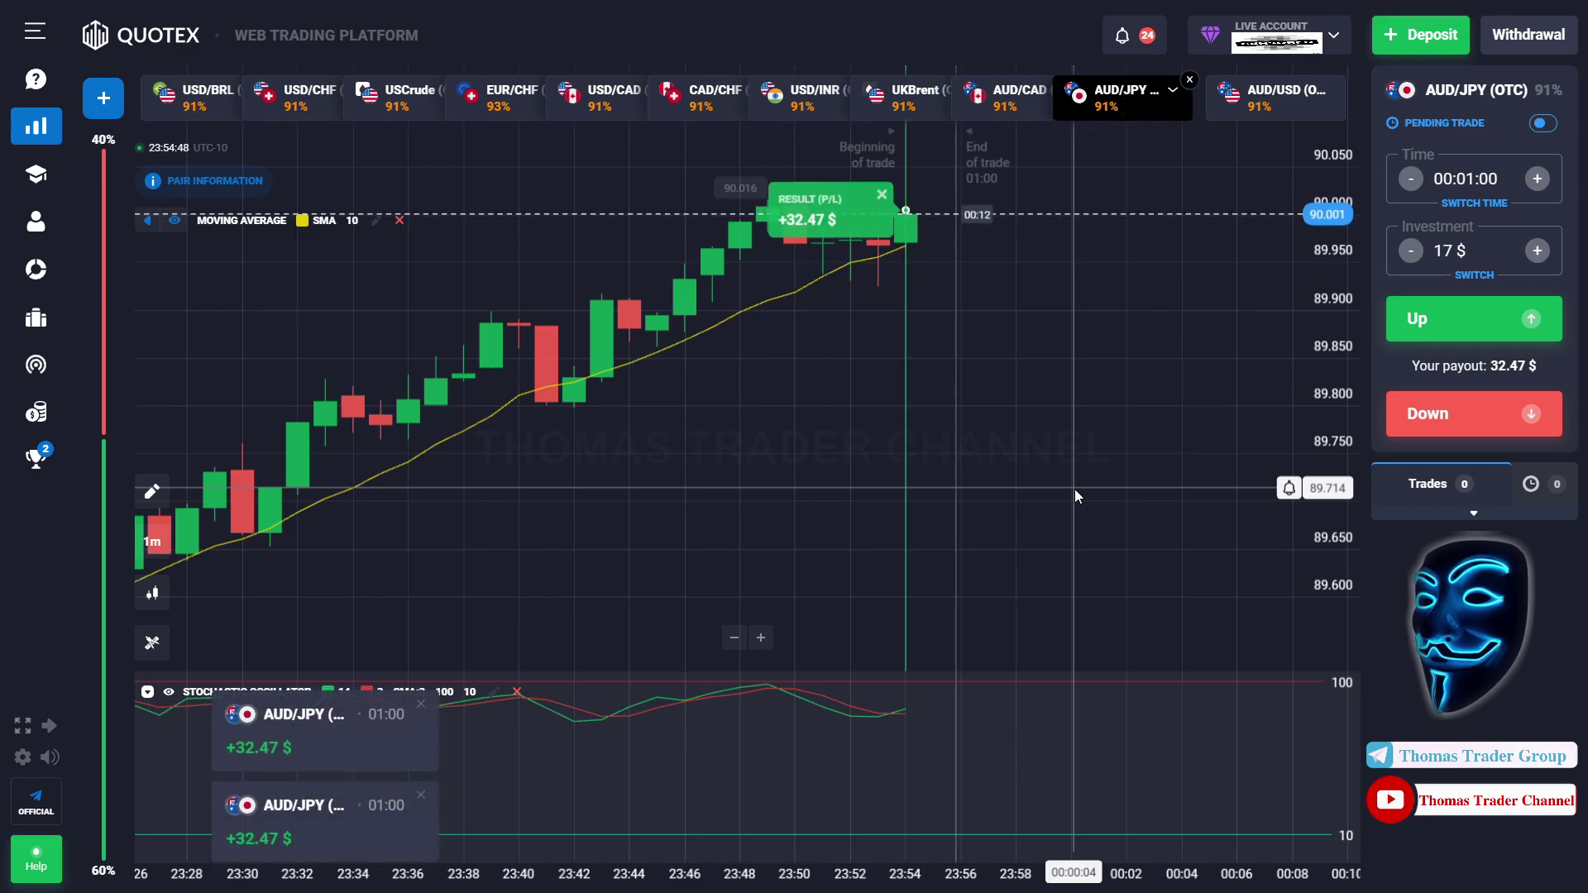
double_click(1447, 250)
Enter a 32 $ stake and place an AUD/JPY Up trade that closes at +61.12 $
type("32")
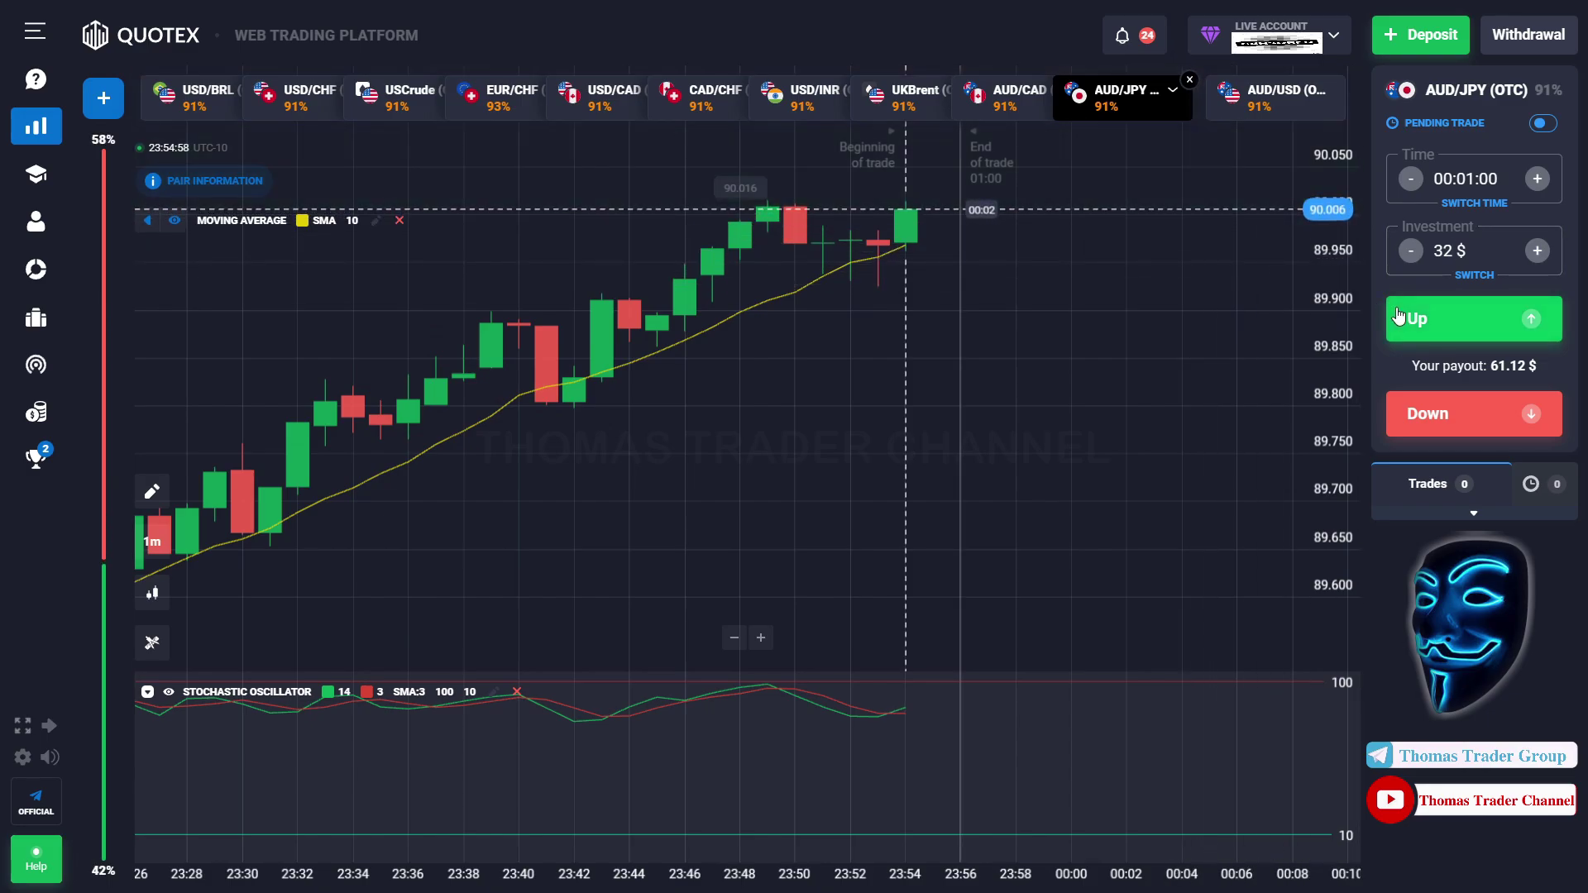
left_click(1398, 315)
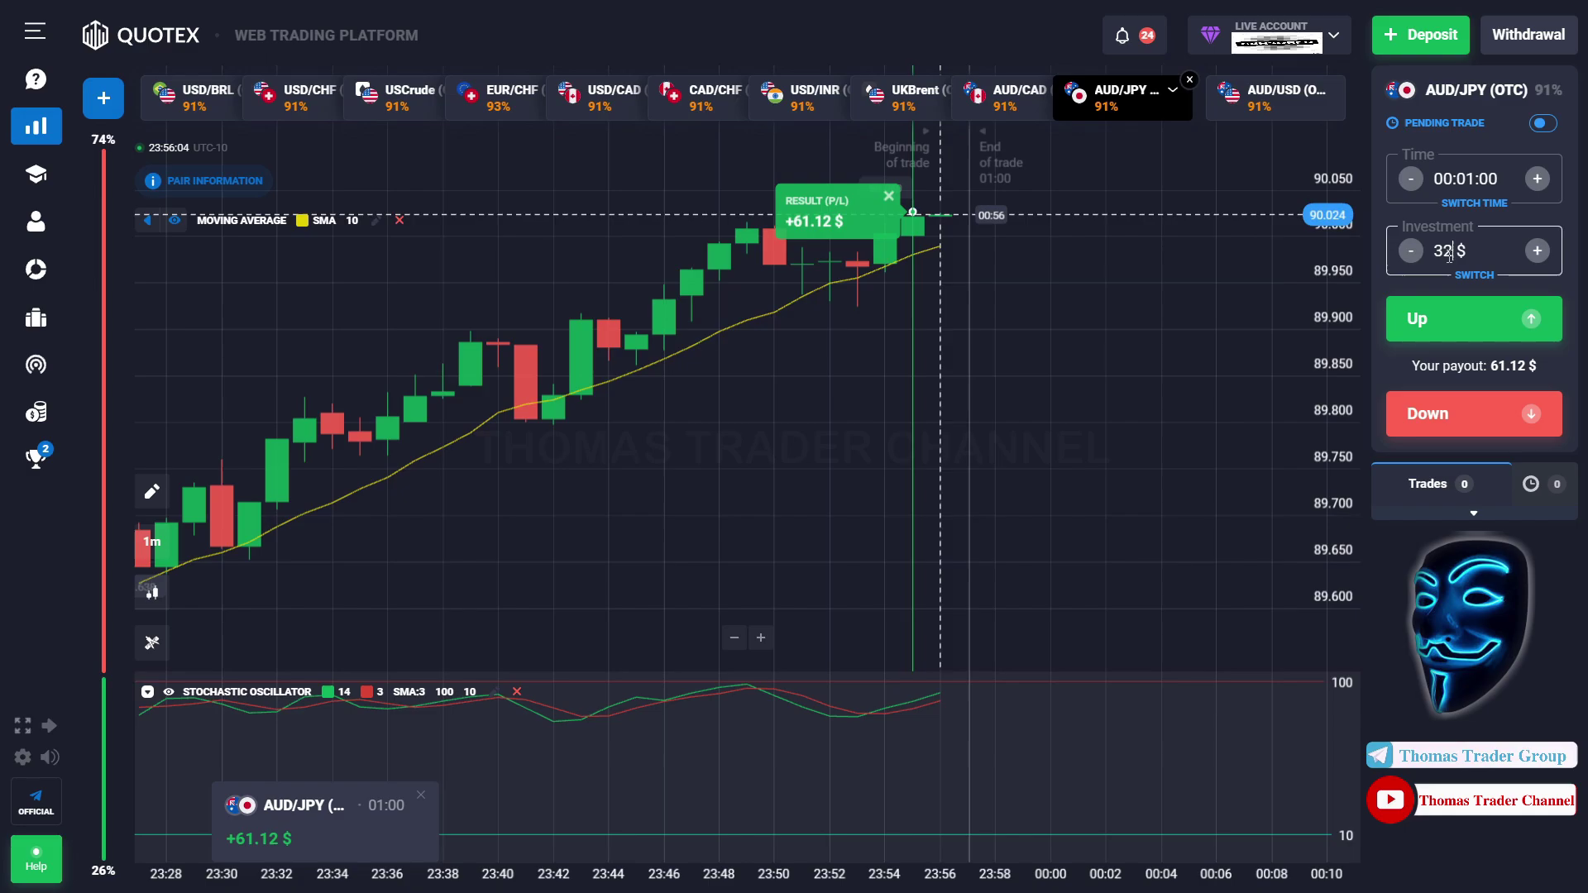
Replace the stake with 61 $ and place an AUD/JPY Up trade paying 116.51 $
key("BackSpace")
key("BackSpace")
type("61")
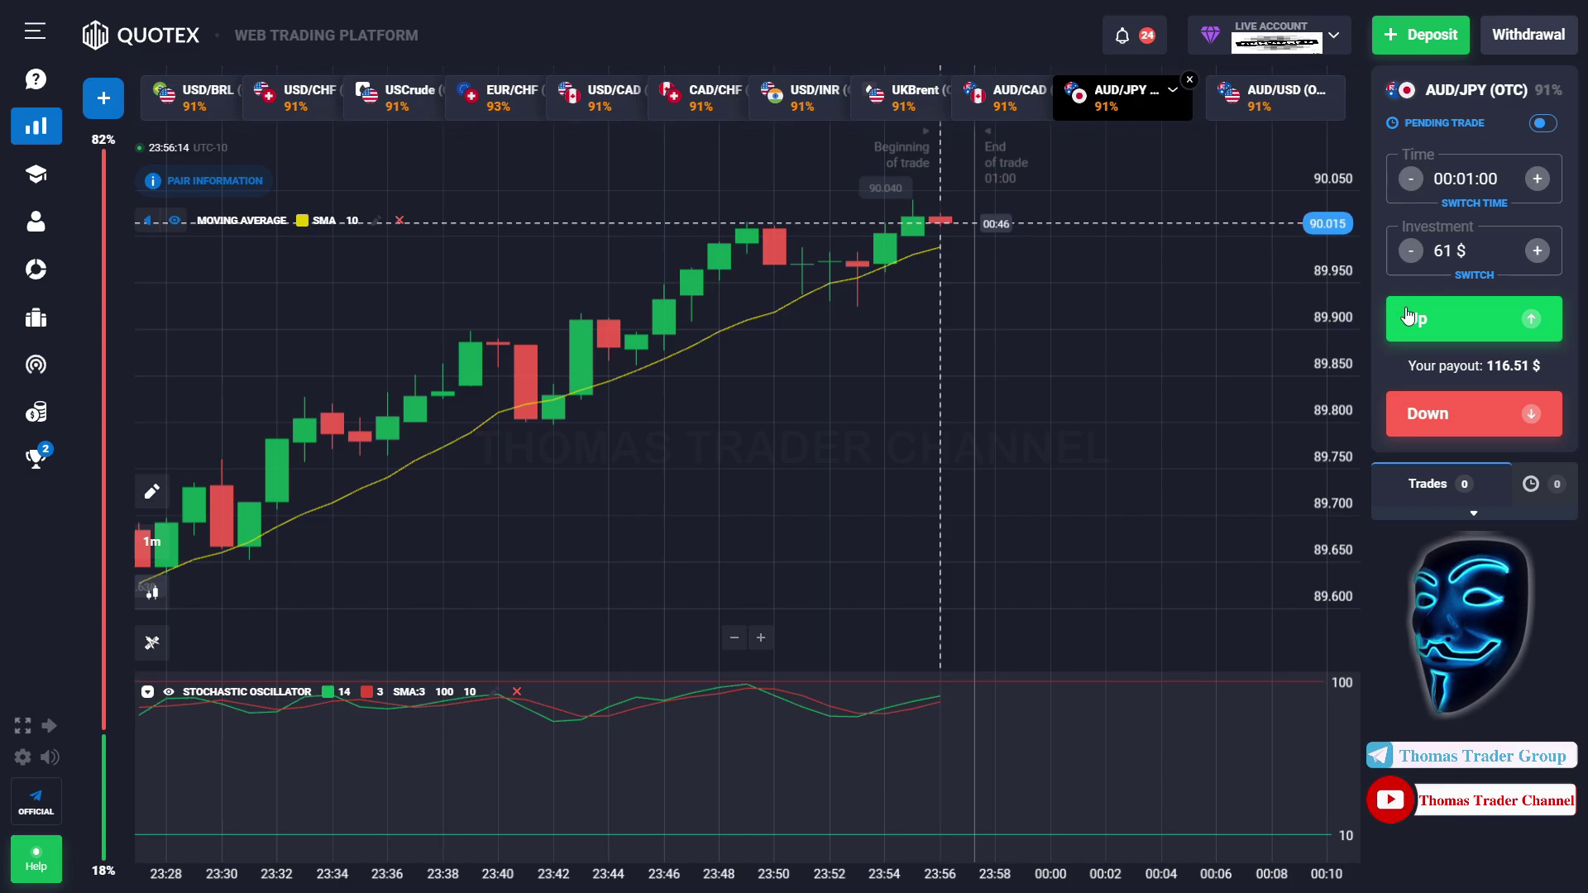
left_click(1408, 315)
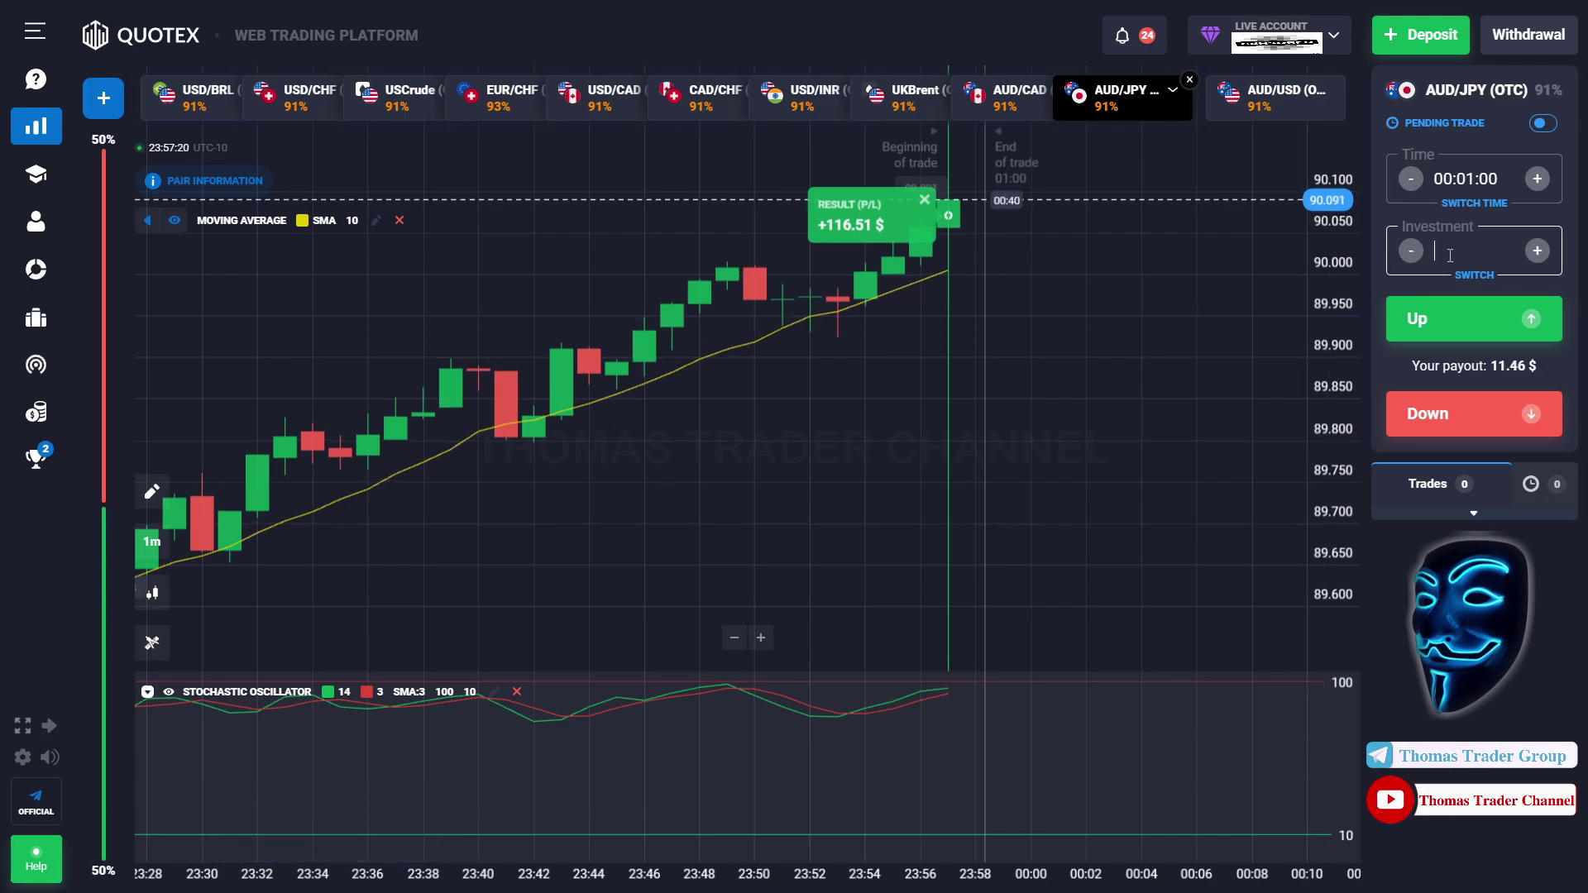
Make the stake 116 $ and place a USD/CHF (OTC) Up trade closing at +221.56 $
type("6 $")
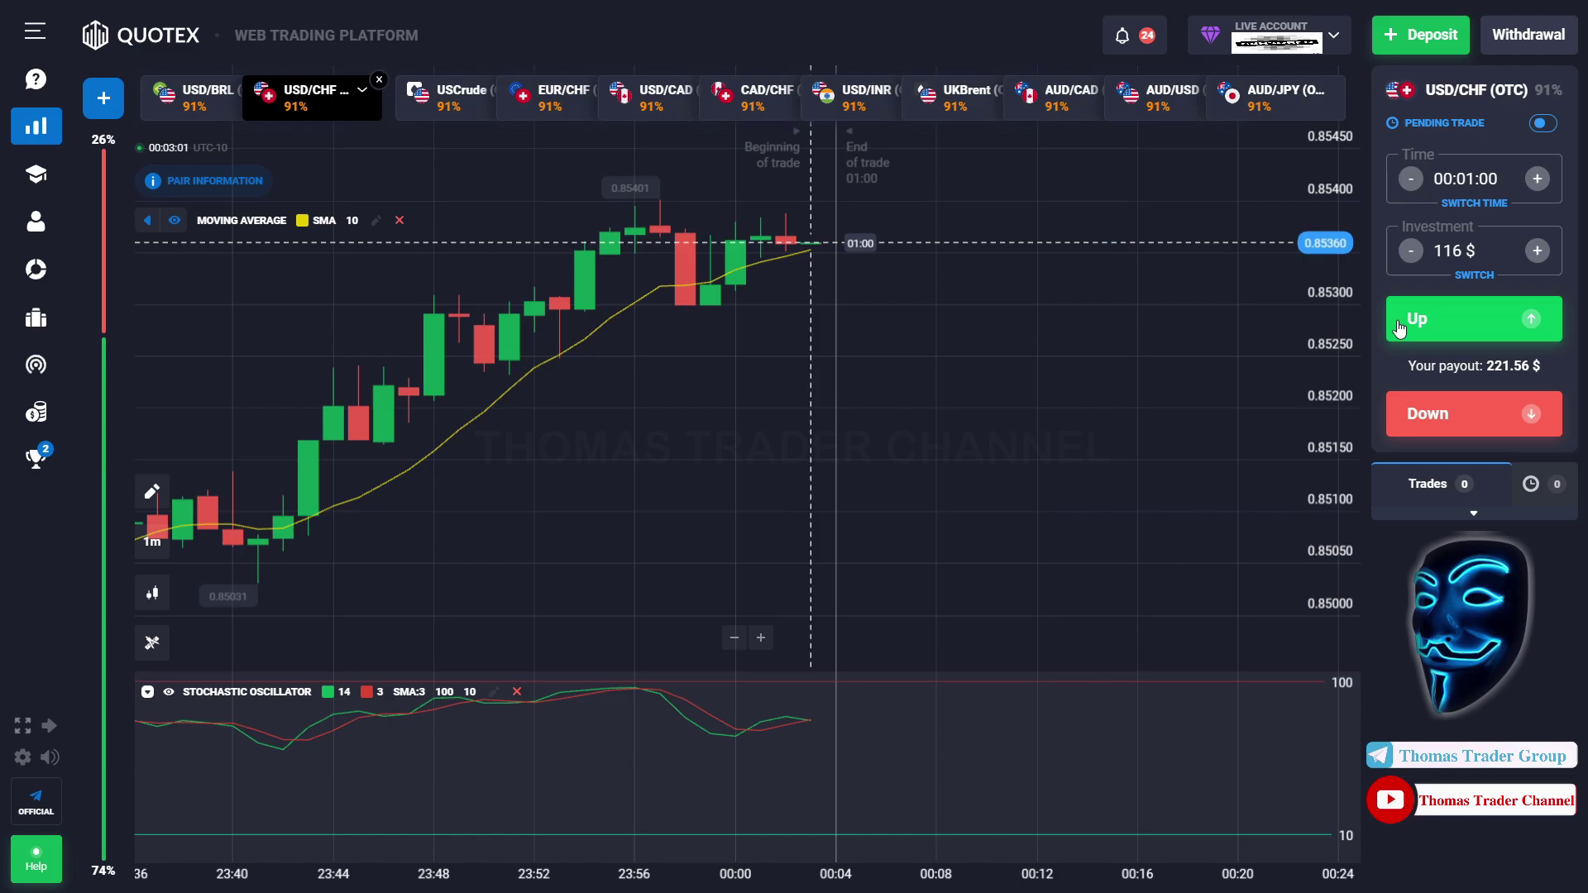
left_click(1398, 328)
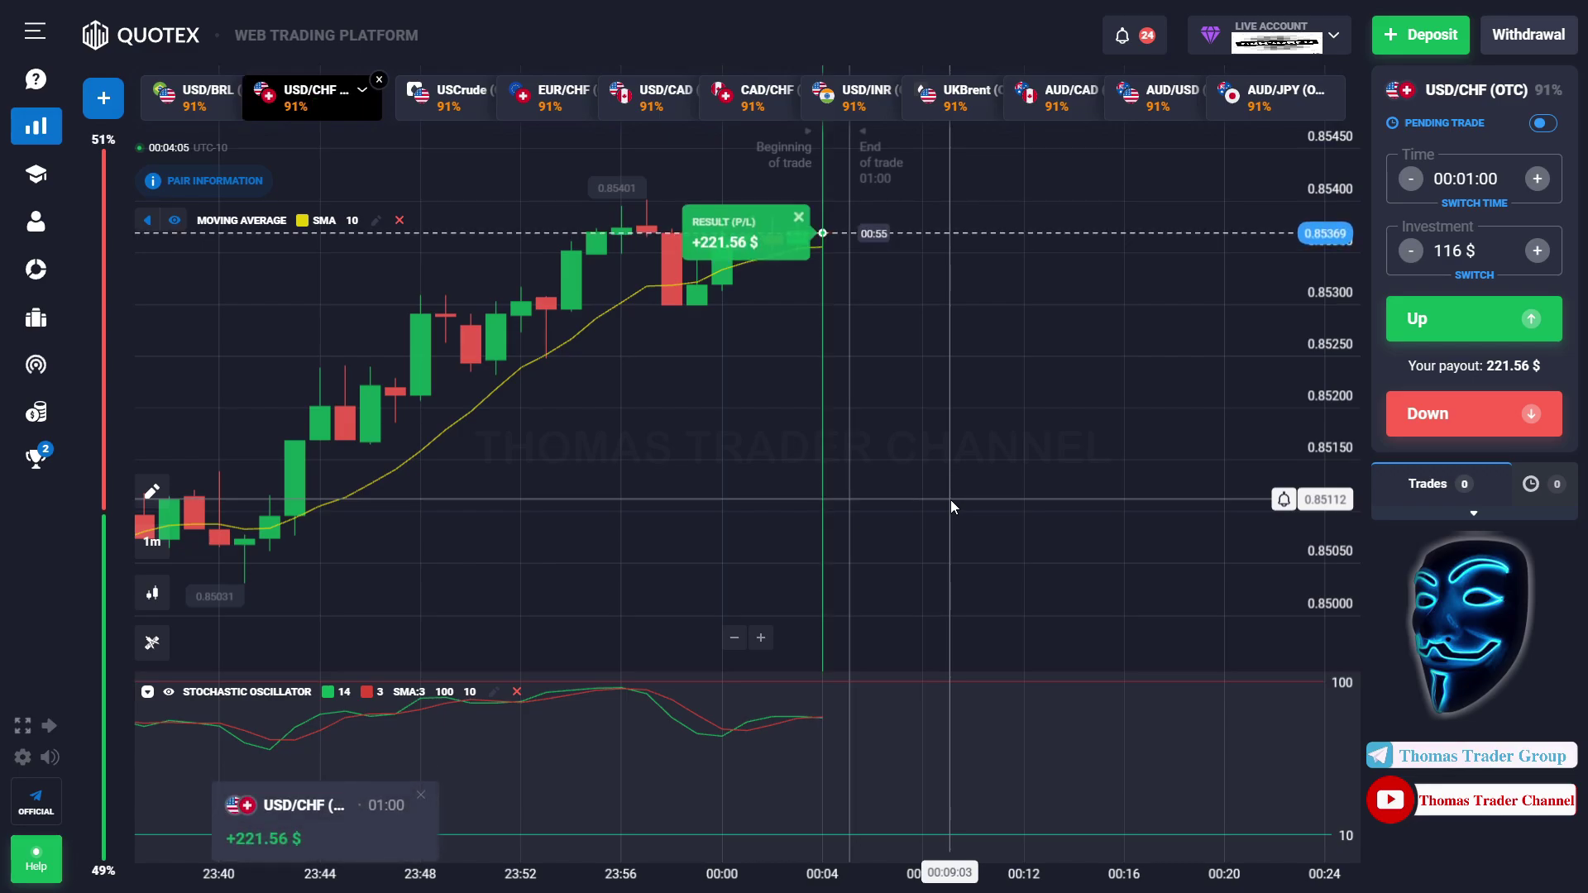
Set the stake to 221 $ and place an AUD/CAD (OTC) Down trade closing at +422.11 $
left_click(1461, 250)
key("BackSpace")
key("BackSpace")
key("BackSpace")
type("221")
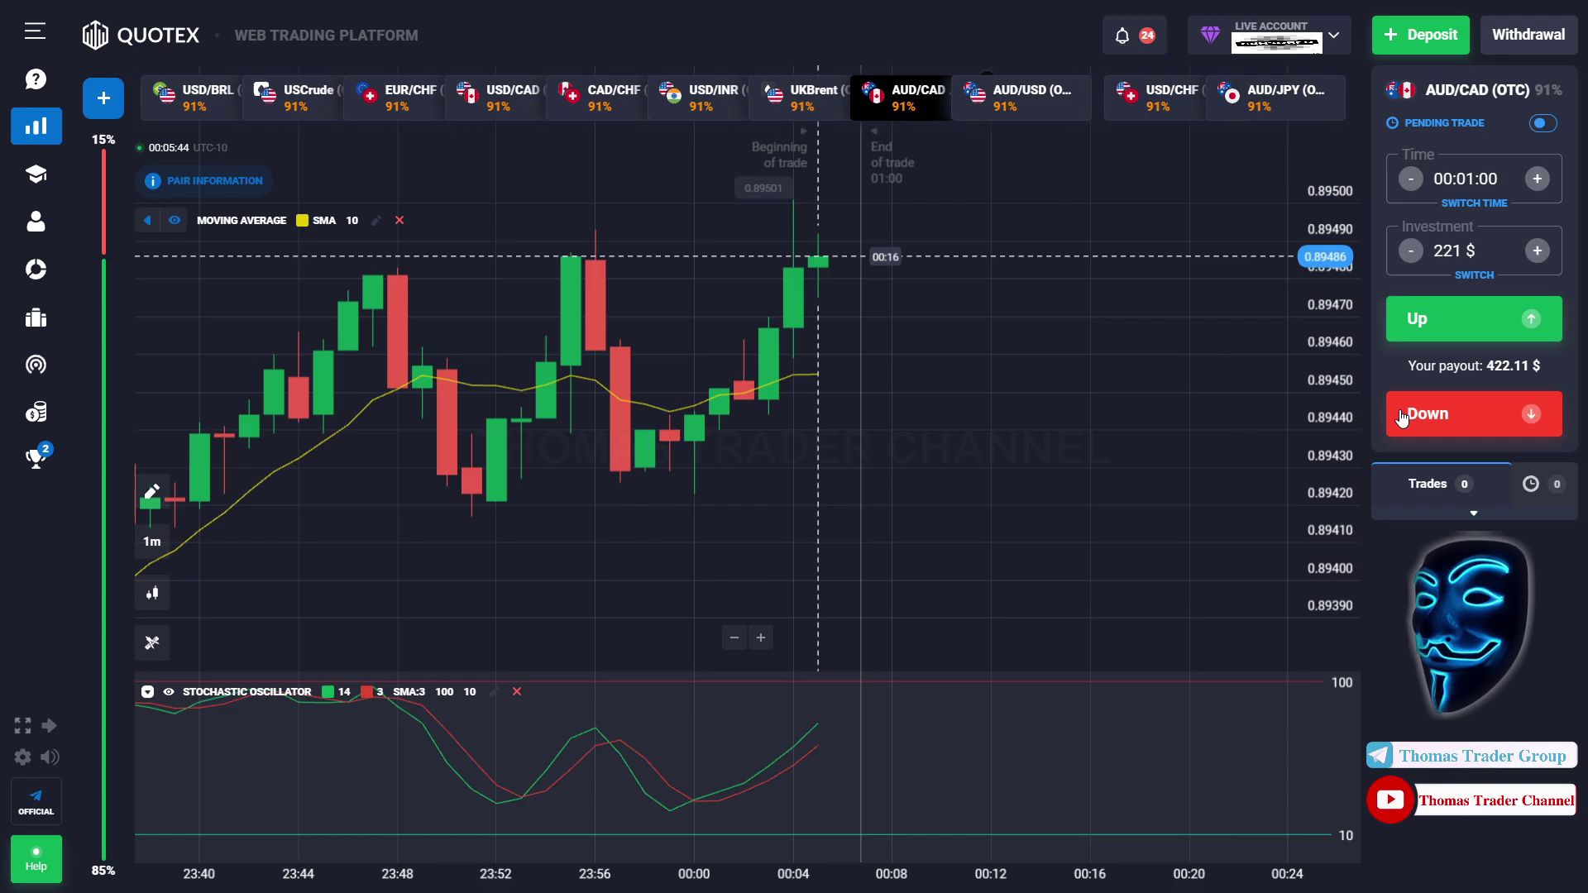
left_click(1401, 416)
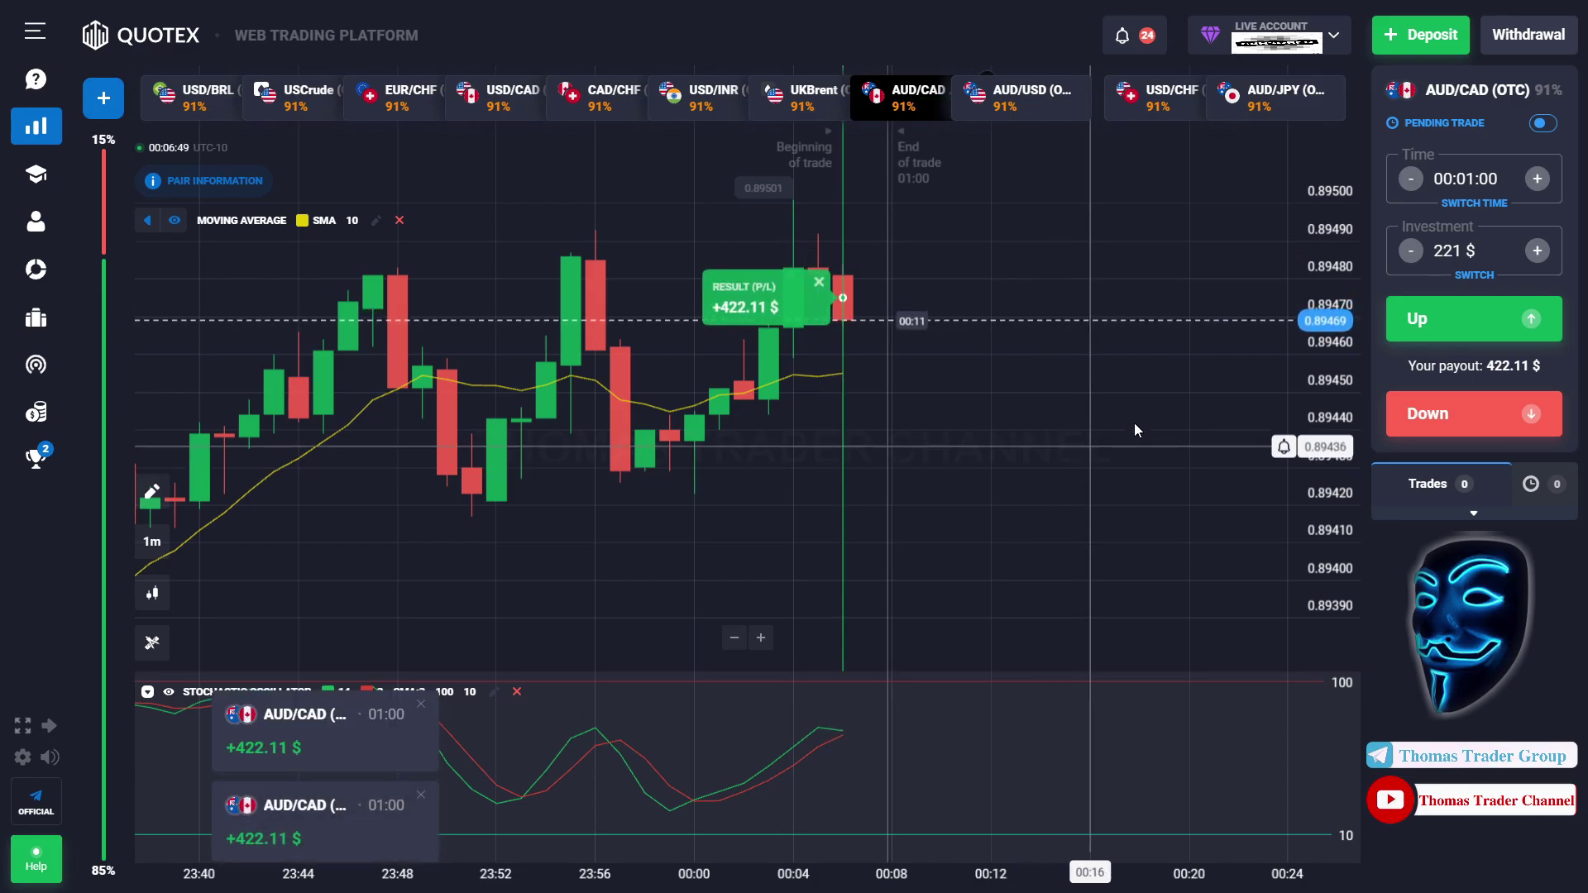
key("BackSpace")
key("BackSpace")
key("BackSpace")
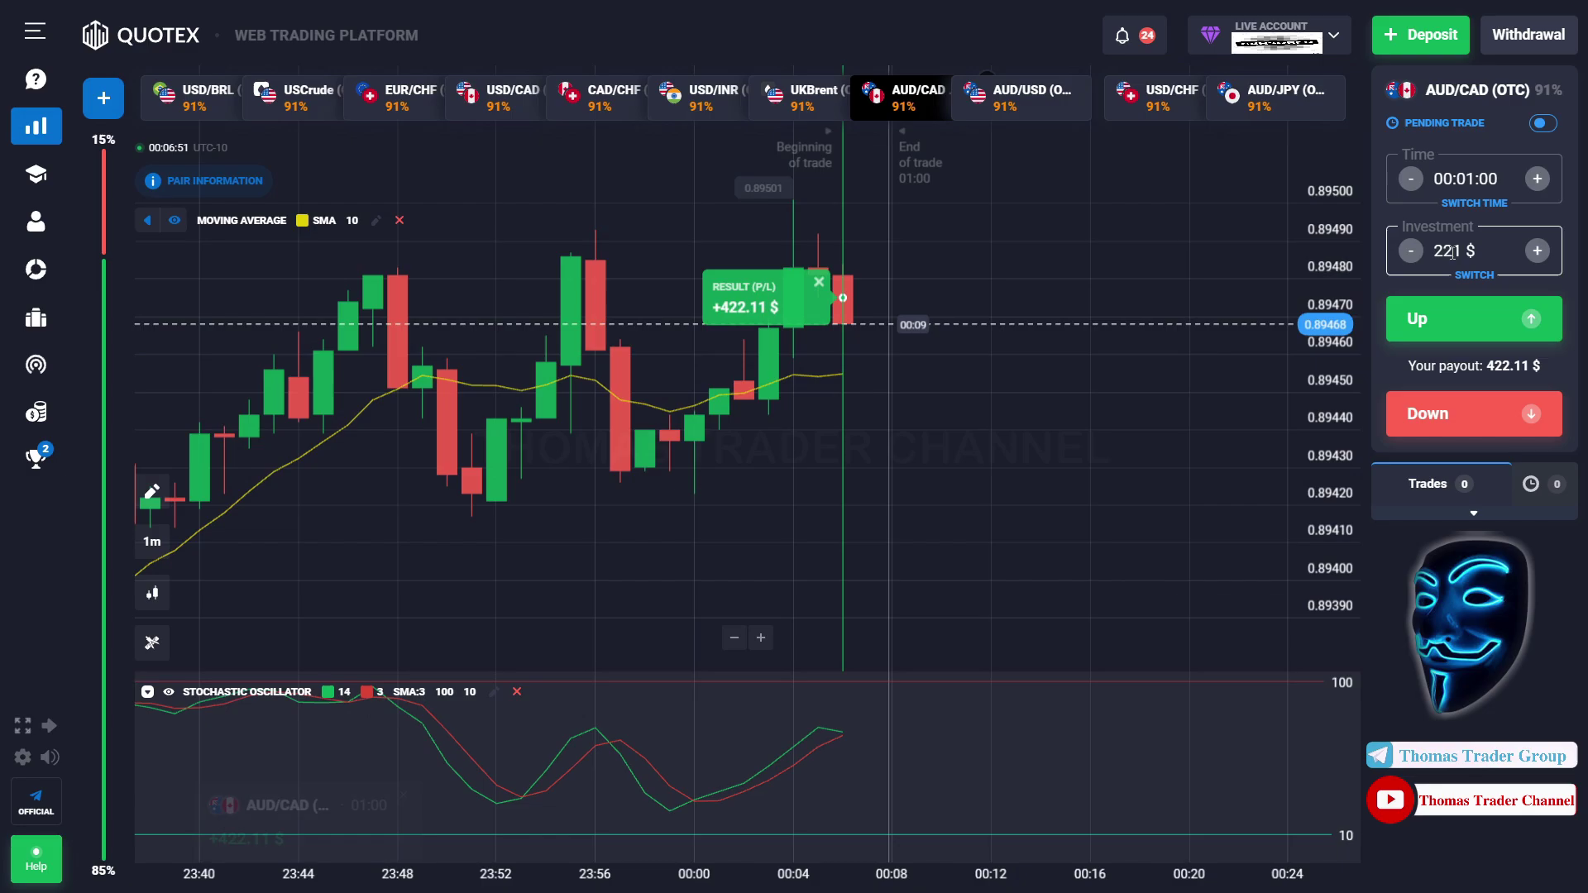